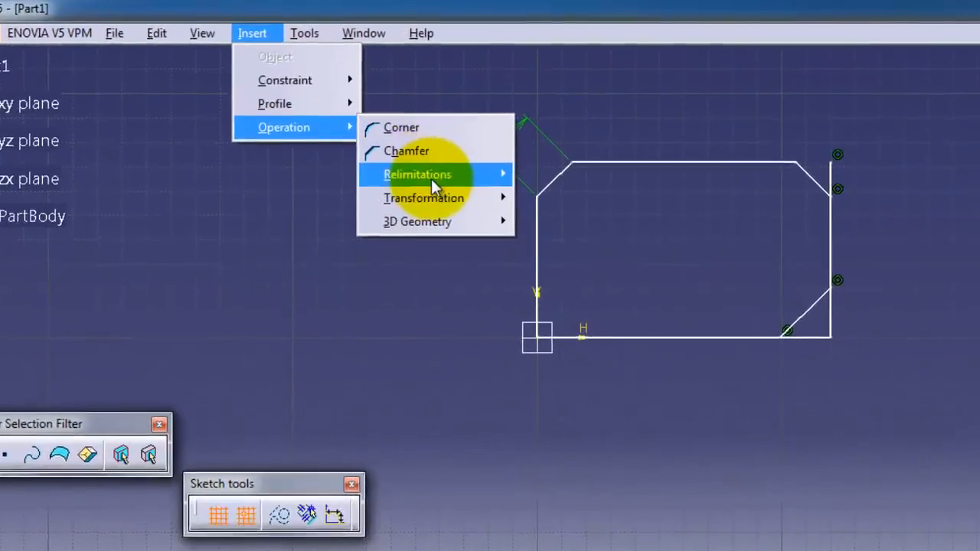
- Trim the top edge's leftover overhang at the 20 top-left chamfer
{"action": "mouse_move", "coordinate": [406, 142]}
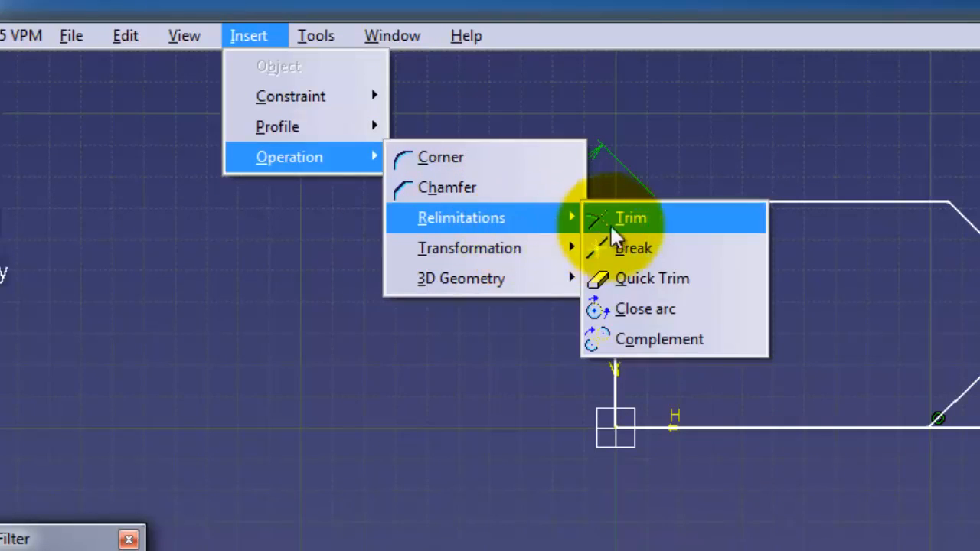
{"action": "left_click", "coordinate": [640, 218]}
{"action": "left_click", "coordinate": [641, 216]}
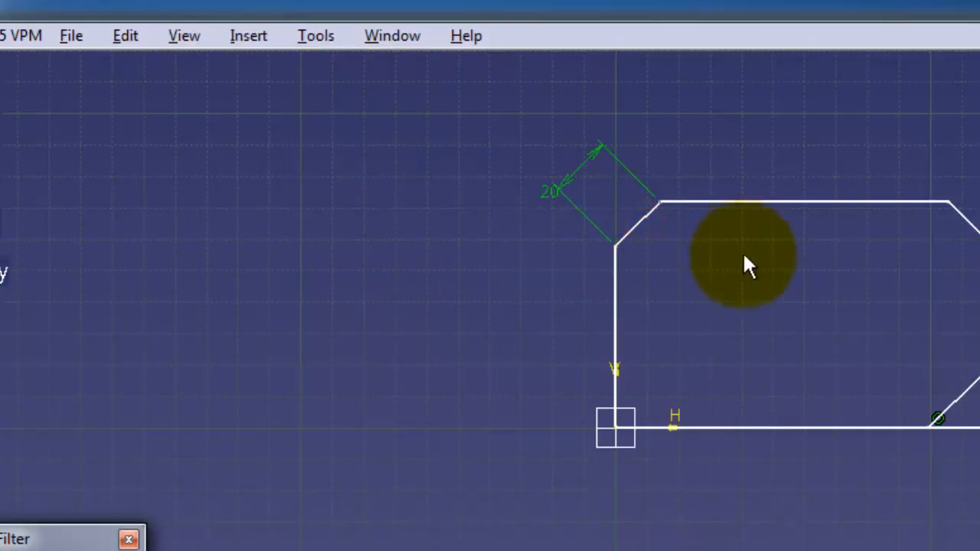
{"action": "mouse_move", "coordinate": [979, 325]}
{"action": "middle_mouse_down"}
{"action": "mouse_move", "coordinate": [979, 356]}
{"action": "mouse_move", "coordinate": [799, 378]}
{"action": "mouse_move", "coordinate": [797, 365]}
{"action": "mouse_move", "coordinate": [784, 367]}
{"action": "middle_mouse_up"}
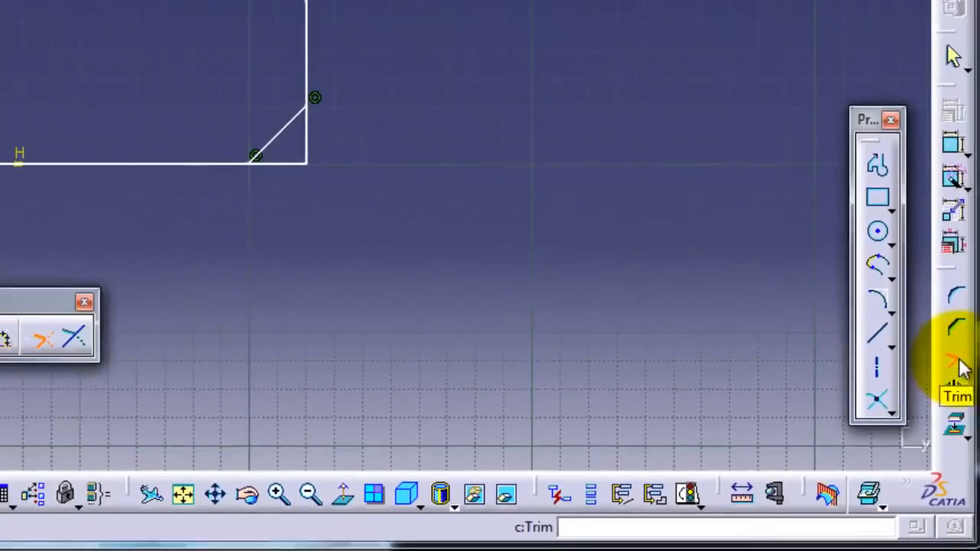
- Trim the top-right chamfer and the right vertical line to leave a clean chamfered corner
{"action": "left_click", "coordinate": [946, 280]}
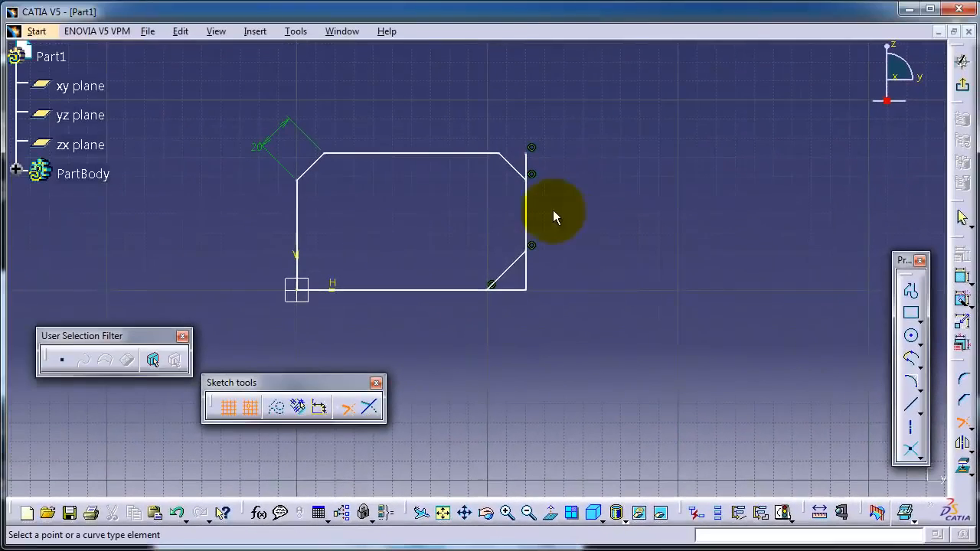
{"action": "left_click", "coordinate": [517, 171]}
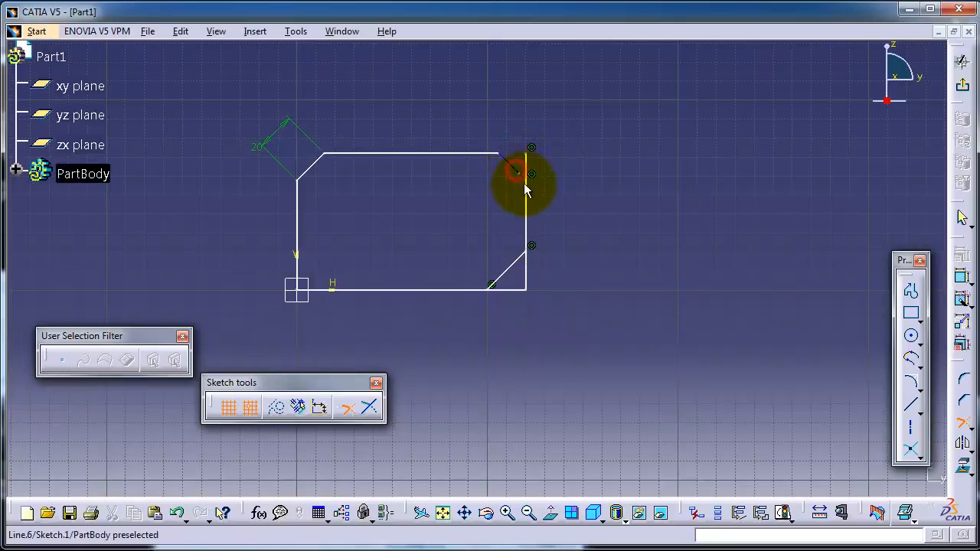
{"action": "left_click", "coordinate": [525, 188]}
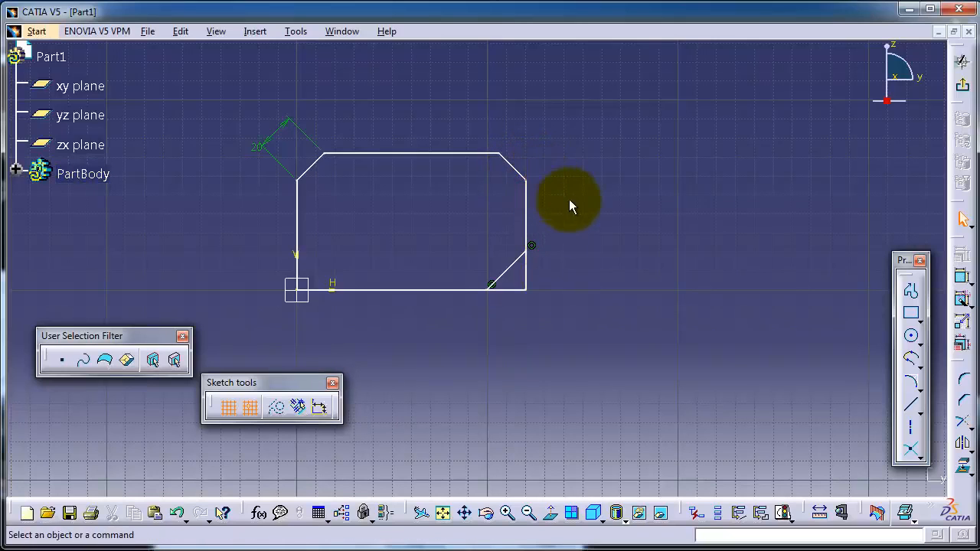
{"action": "middle_click_drag", "start_coordinate": [569, 199], "coordinate": [569, 168]}
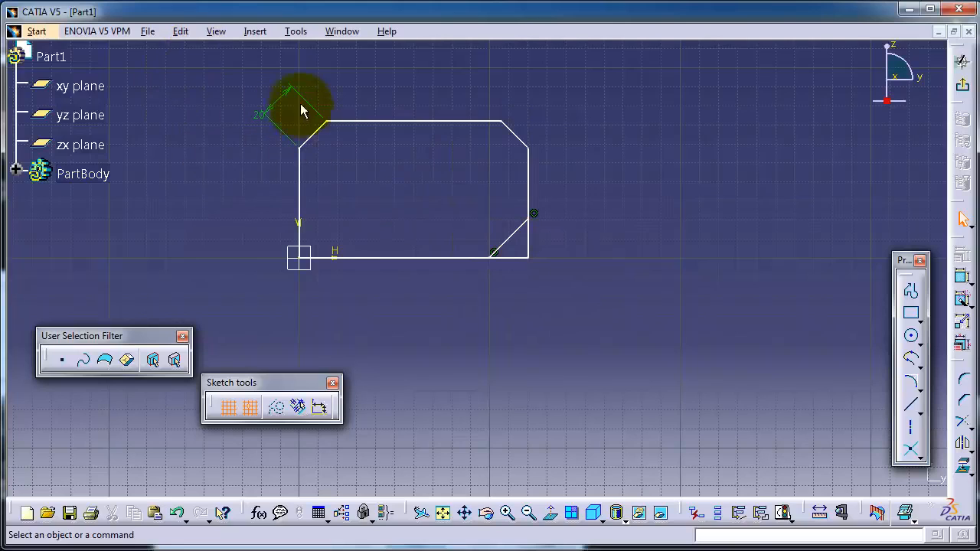
- Quick Trim away the bottom-right chamfer line, leaving a square bottom-right corner
{"action": "left_click", "coordinate": [255, 32]}
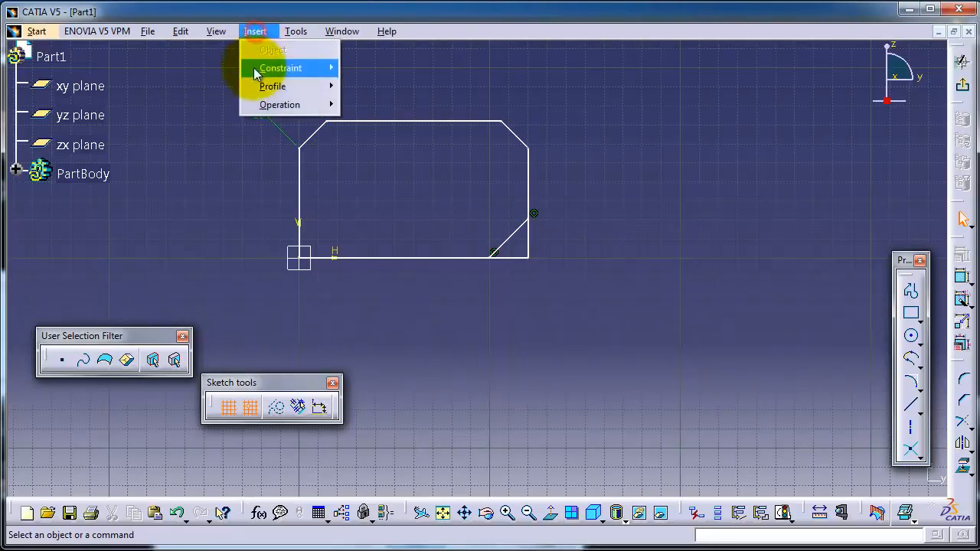
{"action": "mouse_move", "coordinate": [274, 112]}
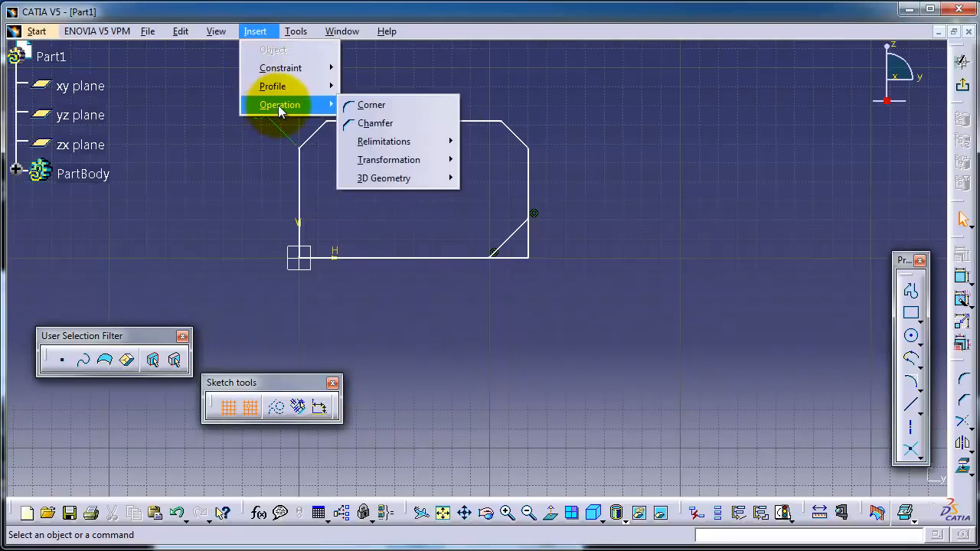
{"action": "mouse_move", "coordinate": [429, 144]}
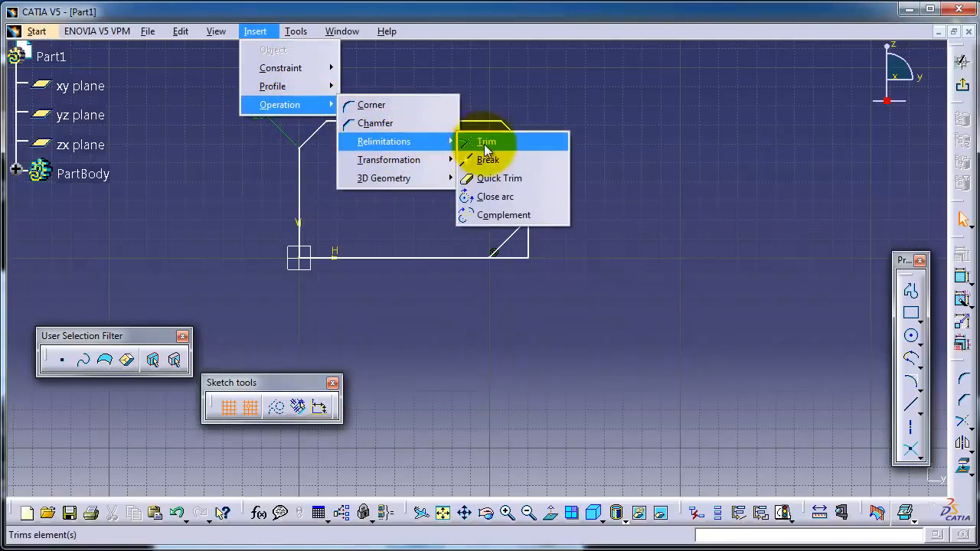
{"action": "left_click", "coordinate": [505, 178]}
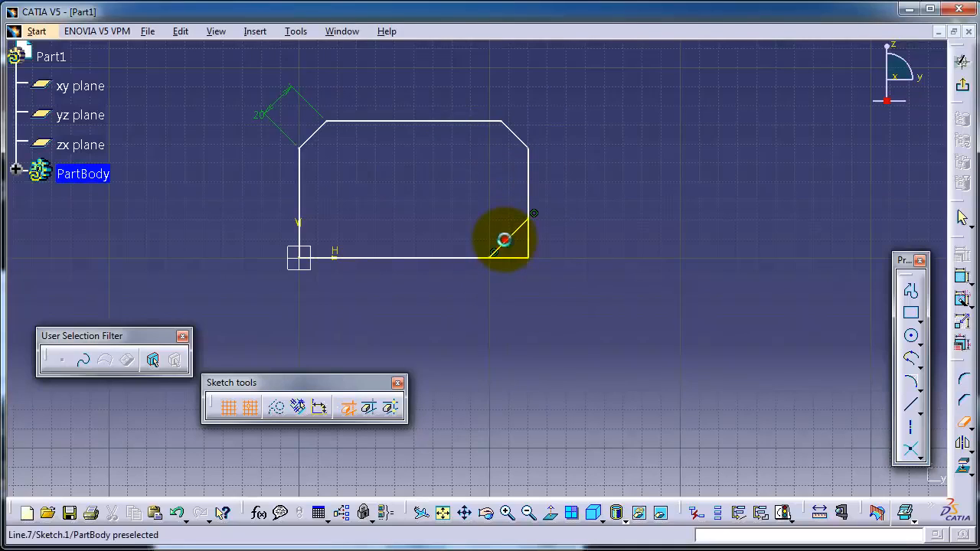
{"action": "left_click", "coordinate": [505, 240]}
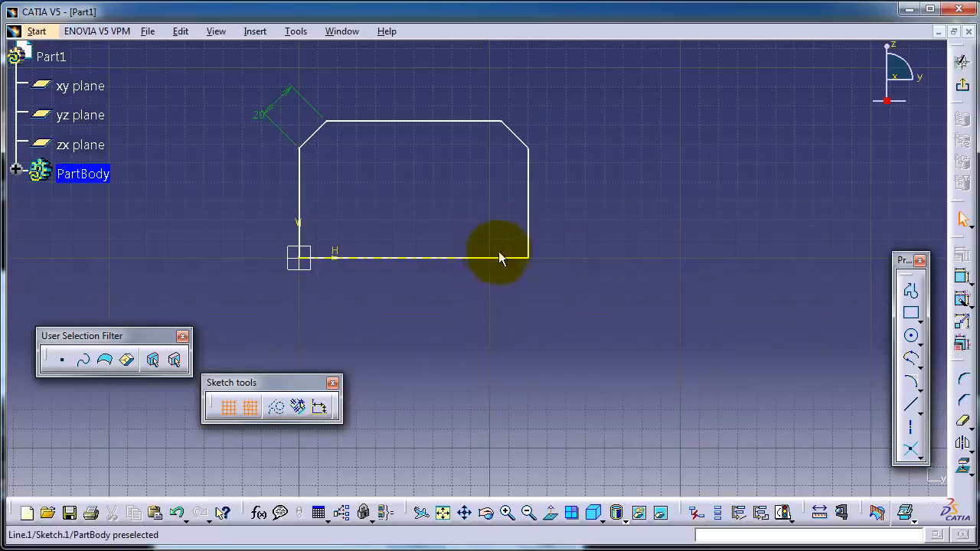
{"action": "left_click", "coordinate": [298, 203]}
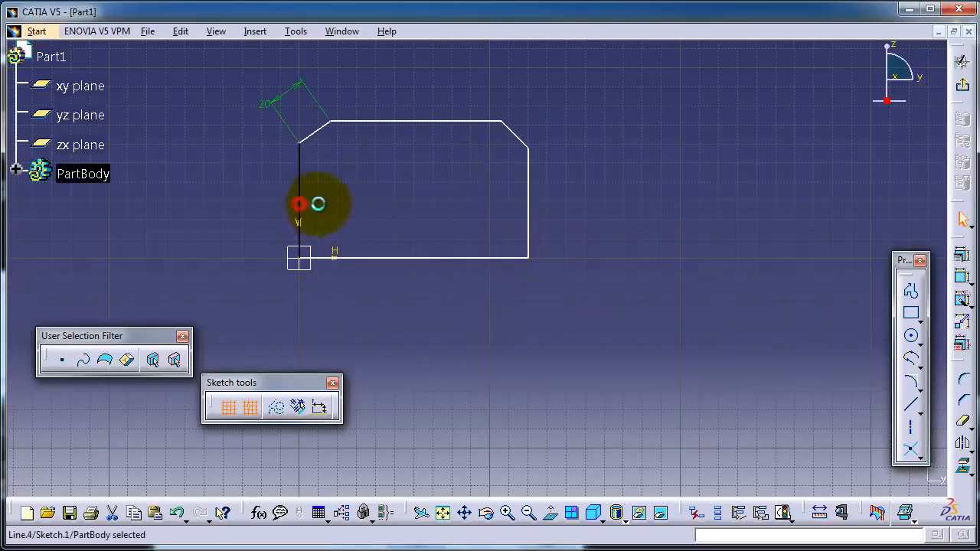
- Draw two crossing straight lines to the right of the rectangle
{"action": "left_click", "coordinate": [370, 121]}
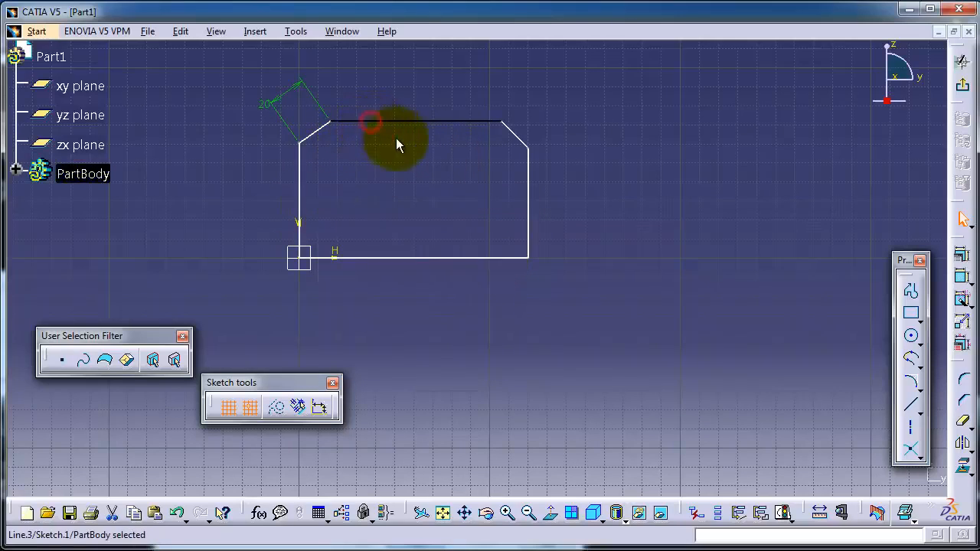
{"action": "left_click", "coordinate": [912, 405]}
{"action": "left_click", "coordinate": [709, 132]}
{"action": "left_click", "coordinate": [604, 314]}
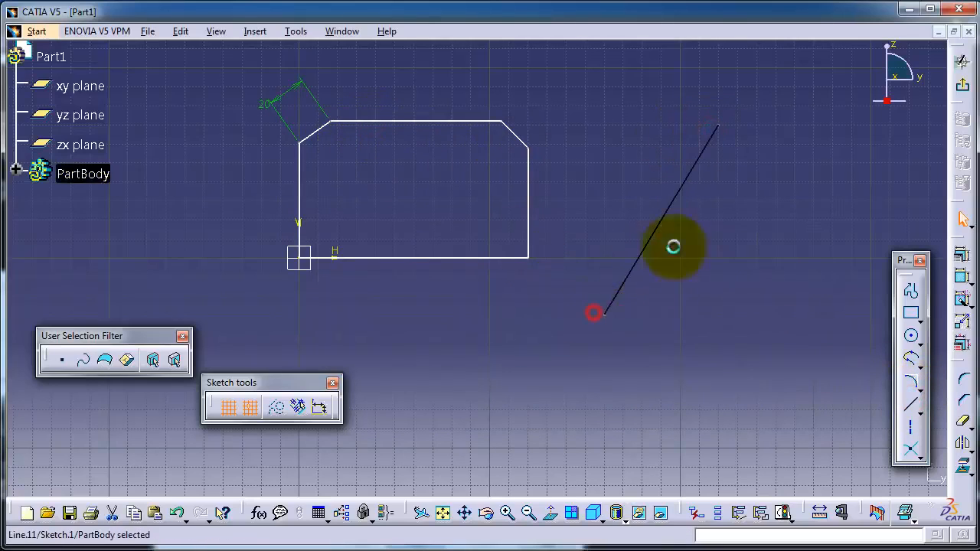
{"action": "left_click", "coordinate": [910, 410]}
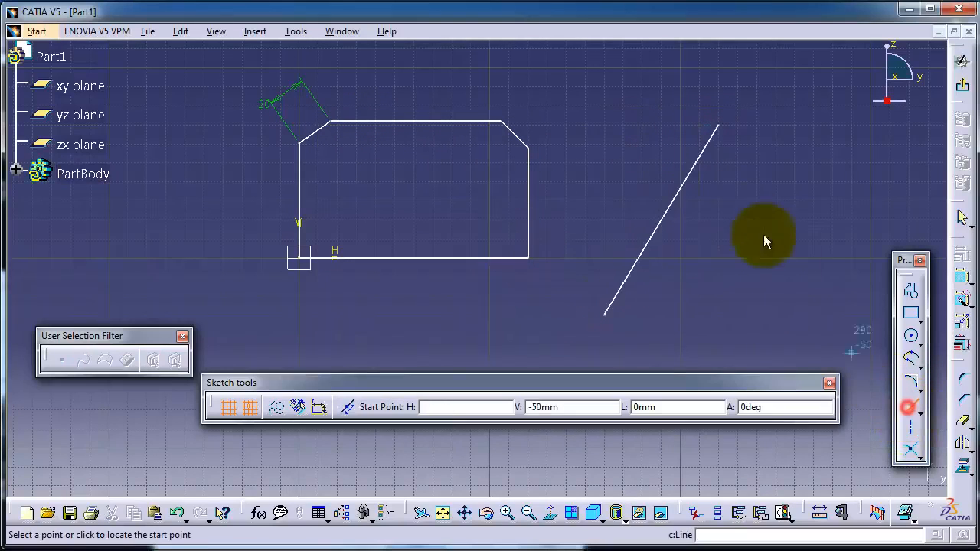
{"action": "left_click", "coordinate": [605, 126]}
{"action": "left_click", "coordinate": [797, 315]}
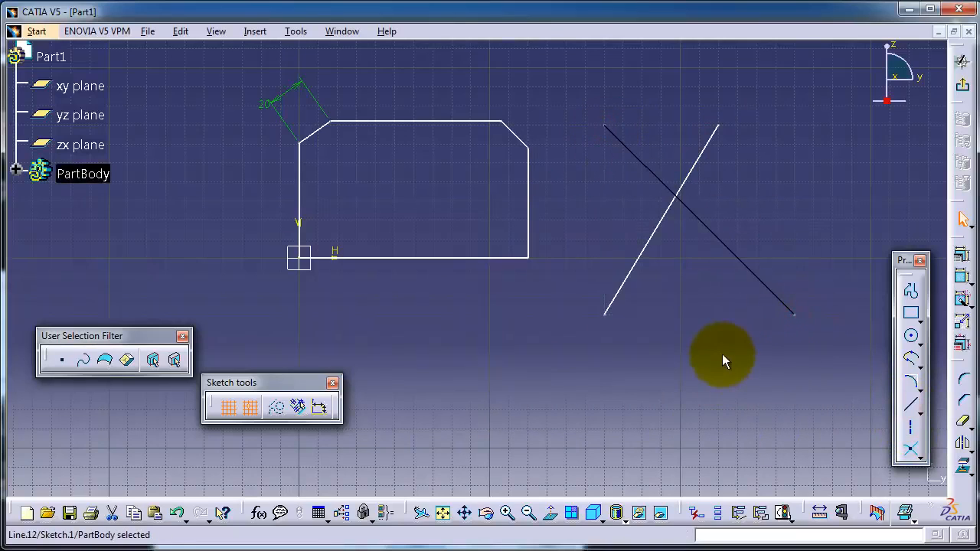
- Add a shallow third line from 150, -10, then cut the descending line below it
{"action": "left_click", "coordinate": [911, 406]}
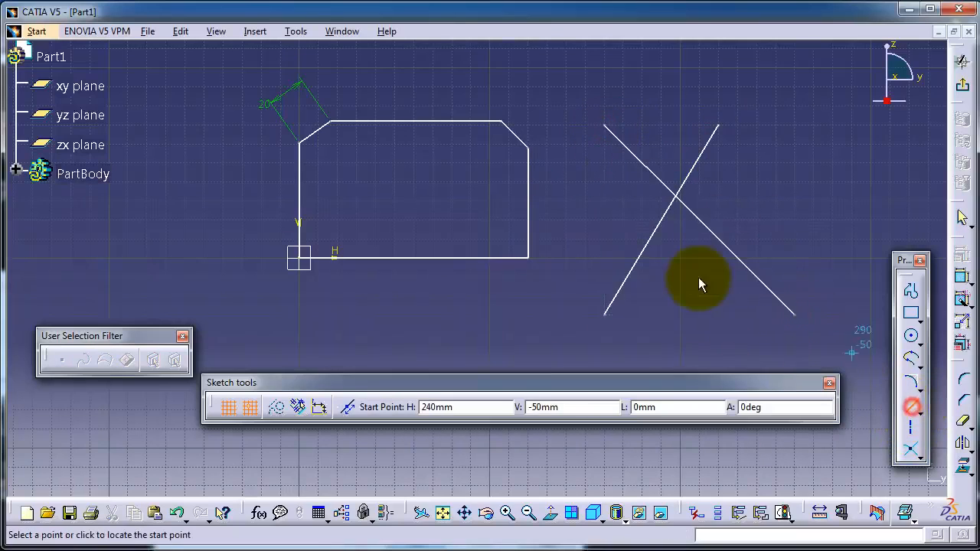
{"action": "left_click", "coordinate": [580, 273]}
{"action": "left_click", "coordinate": [817, 244]}
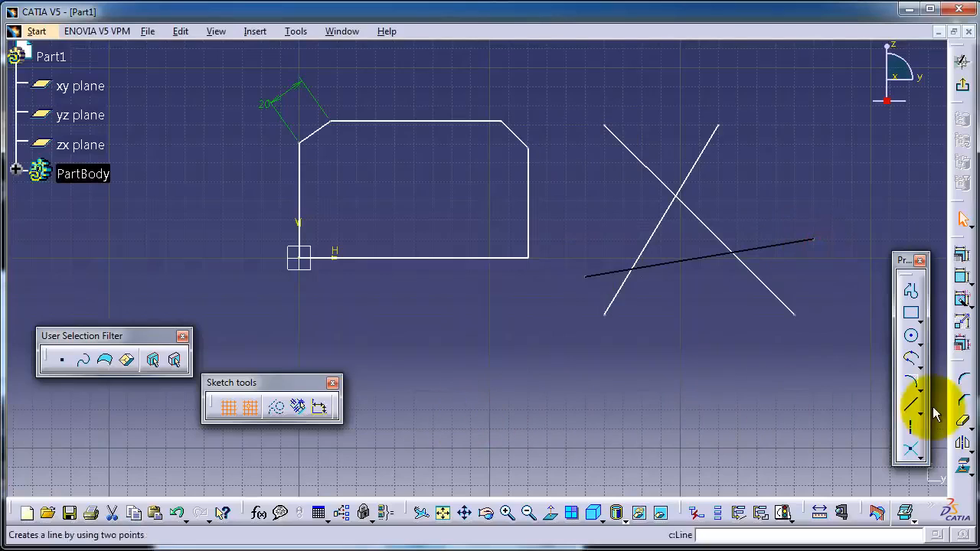
{"action": "left_click", "coordinate": [962, 420]}
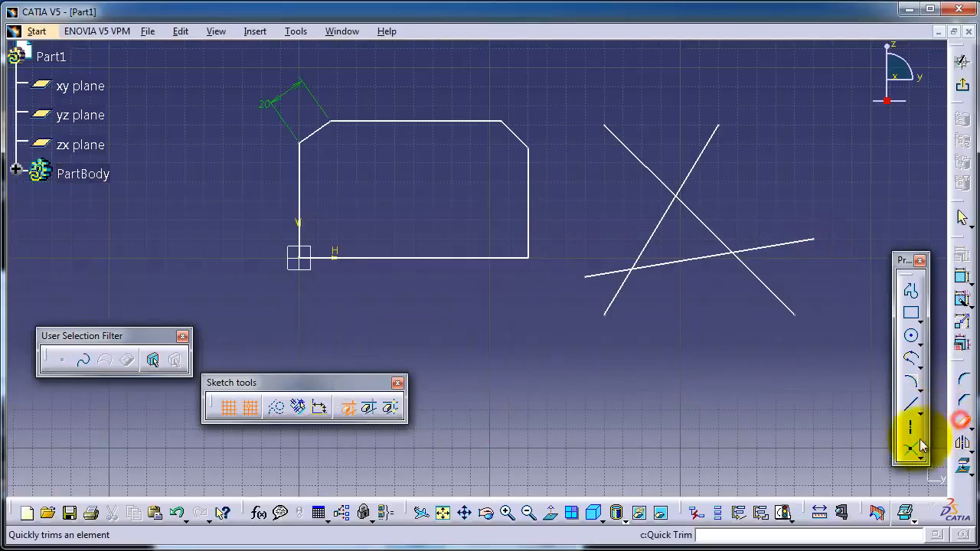
{"action": "left_click", "coordinate": [772, 293]}
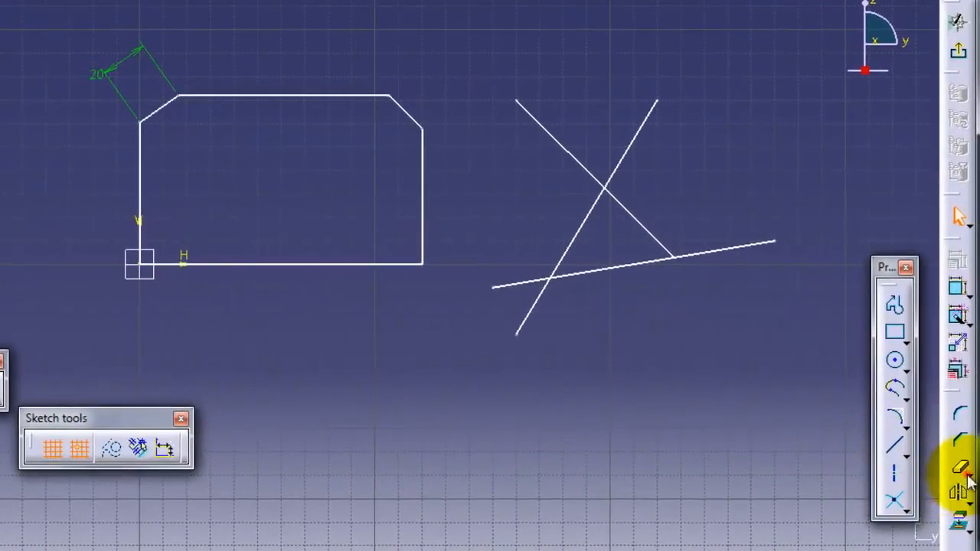
- Trim the ascending and descending lines into a peaked corner at their crossing
{"action": "left_click", "coordinate": [969, 479]}
{"action": "left_click", "coordinate": [854, 492]}
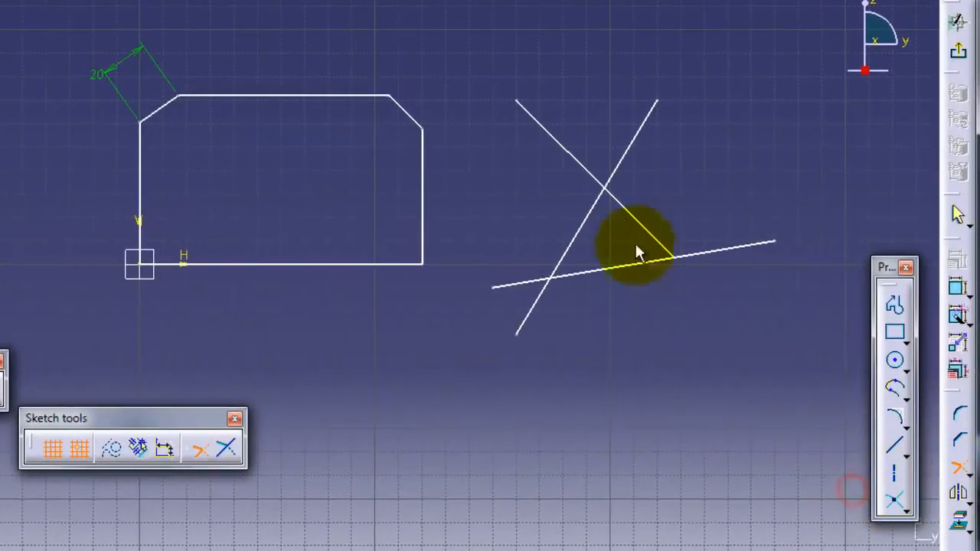
{"action": "left_click", "coordinate": [593, 207]}
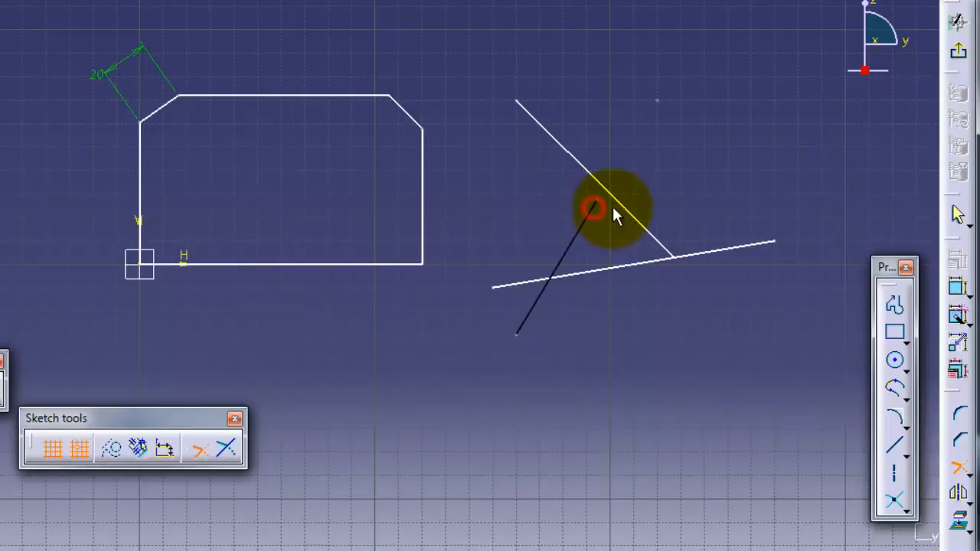
{"action": "left_click", "coordinate": [622, 206]}
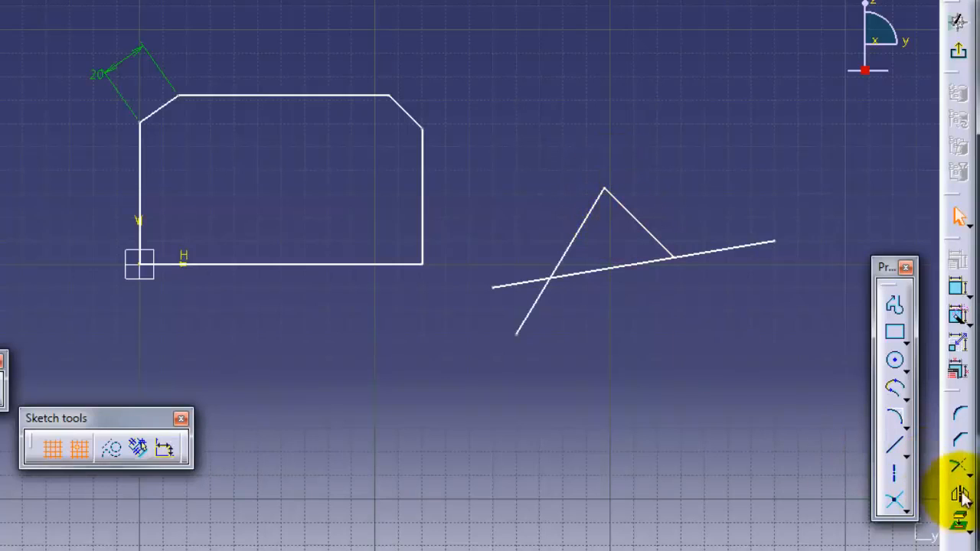
- Trim the shallow and ascending lines so they meet in a corner at their crossing
{"action": "left_click", "coordinate": [957, 465]}
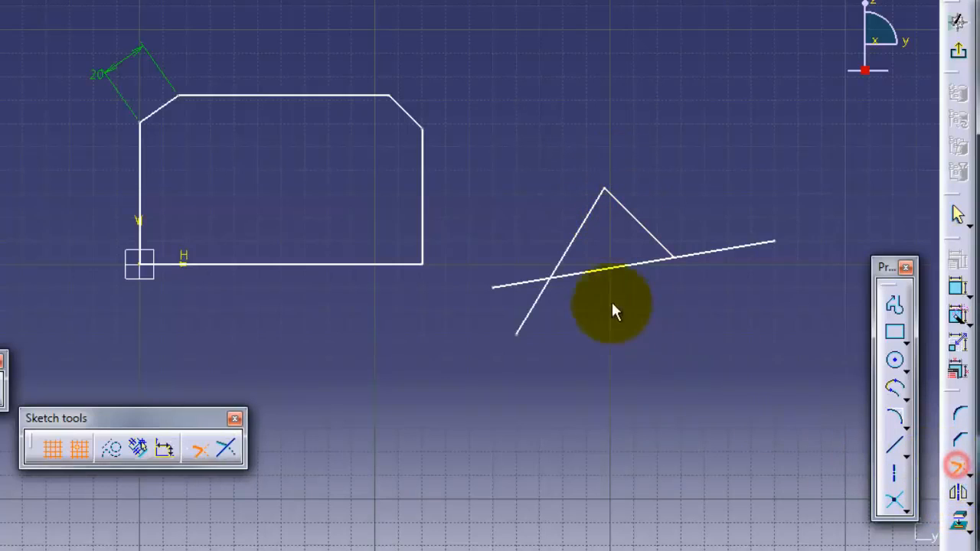
{"action": "left_click", "coordinate": [523, 285]}
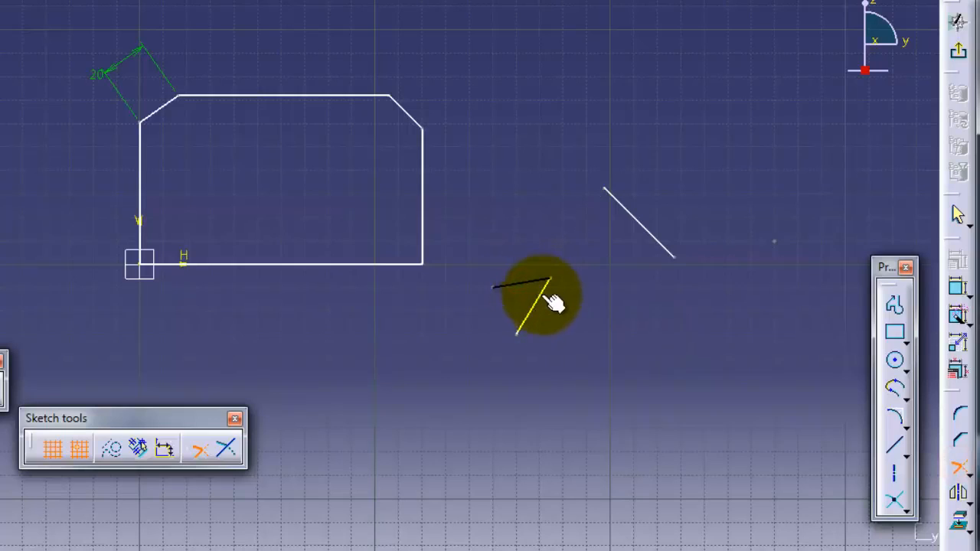
{"action": "left_click", "coordinate": [552, 305]}
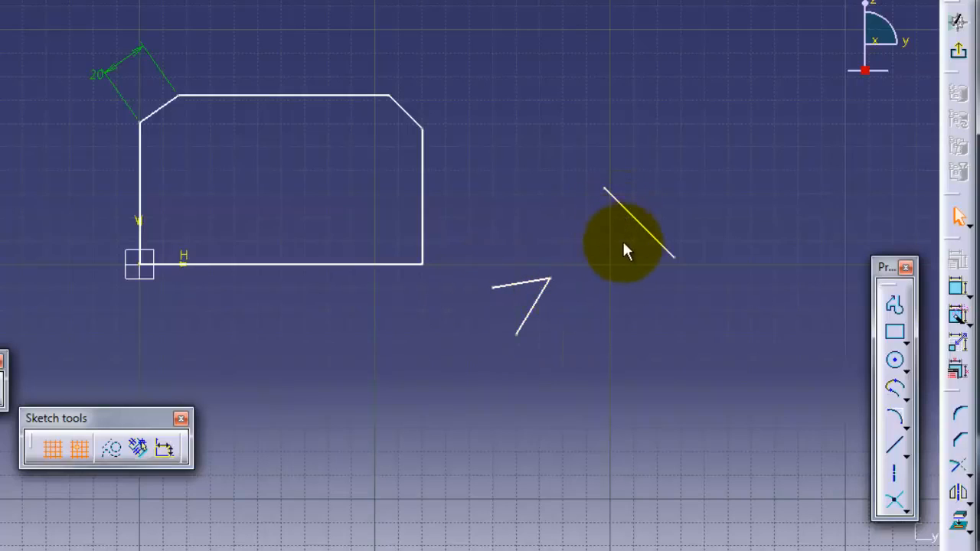
- Undo the previous trim, try trimming a line at the crossing, then undo again
{"action": "key", "text": "ctrl+z"}
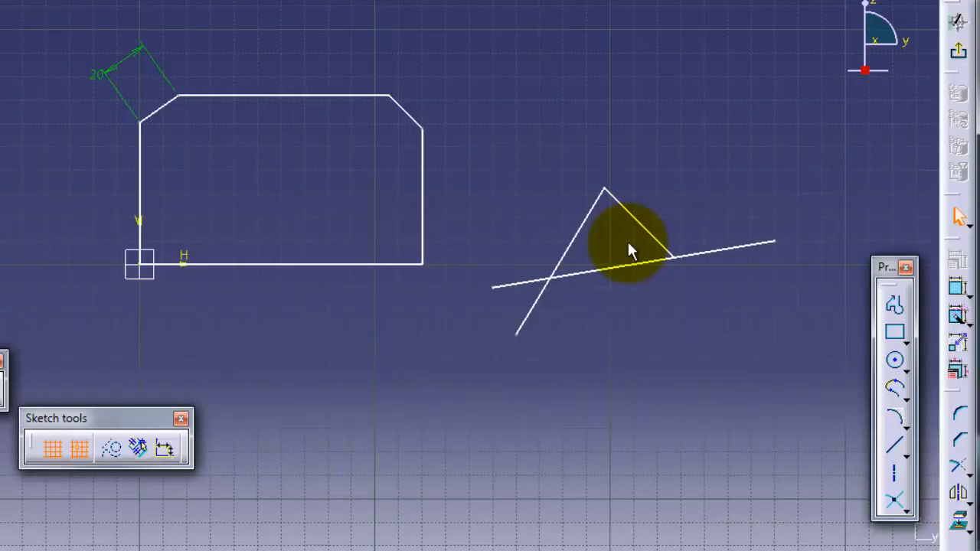
{"action": "left_click", "coordinate": [957, 467]}
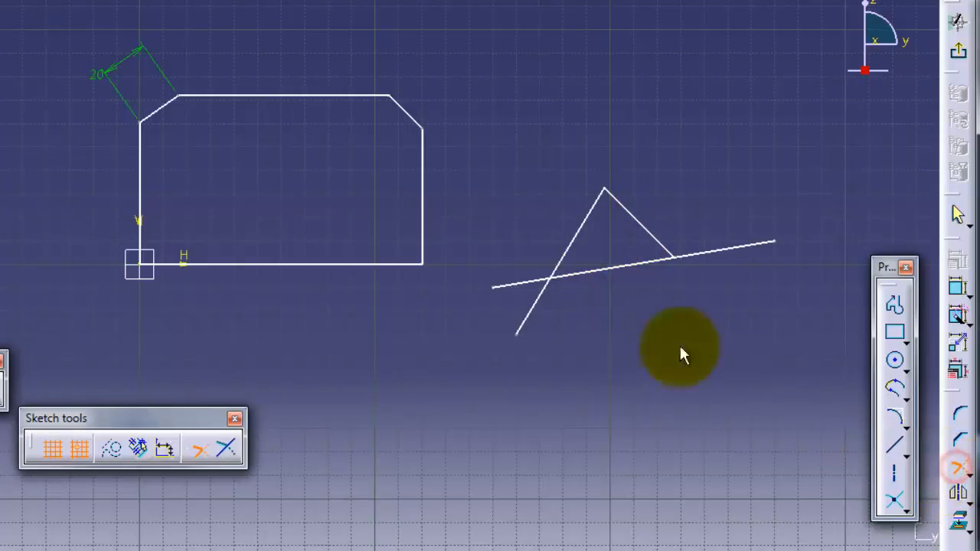
{"action": "left_click", "coordinate": [579, 275]}
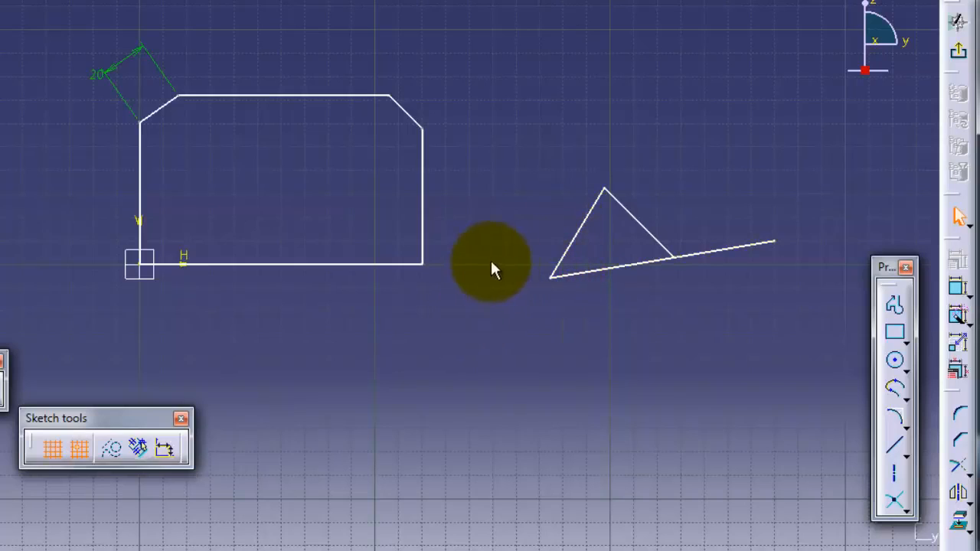
{"action": "key", "text": "ctrl+z"}
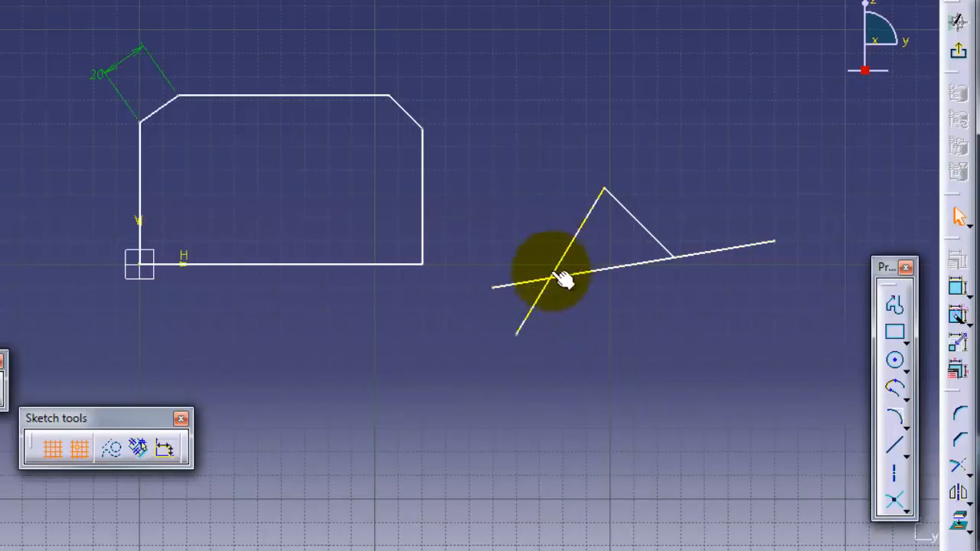
- Trim the inclined and horizontal lines at their crossing, then undo back to full-length lines
{"action": "left_click", "coordinate": [962, 471]}
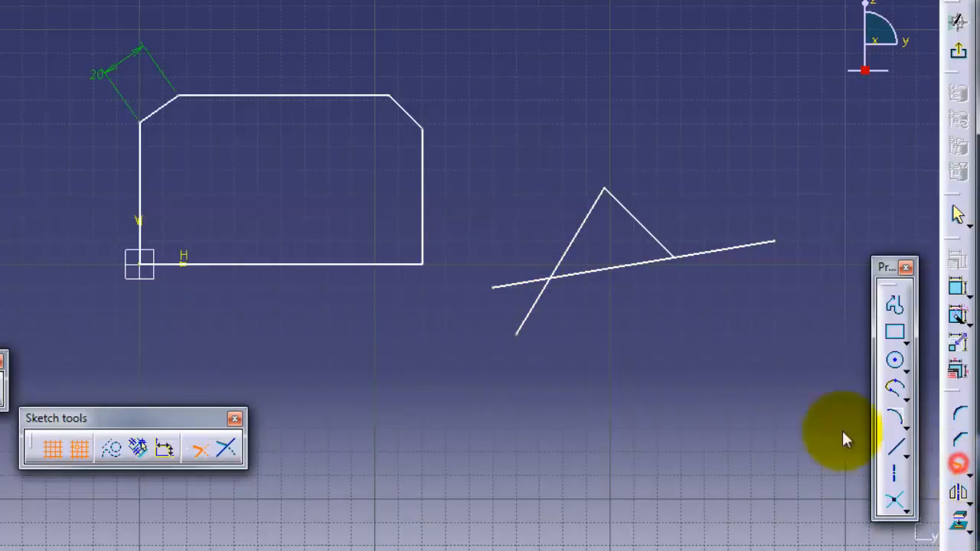
{"action": "left_click", "coordinate": [570, 246]}
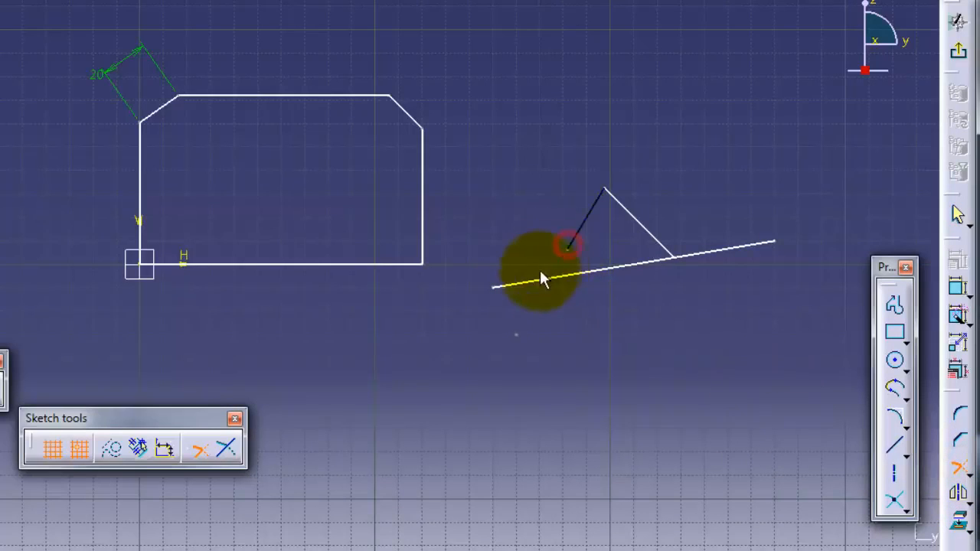
{"action": "left_click", "coordinate": [538, 280]}
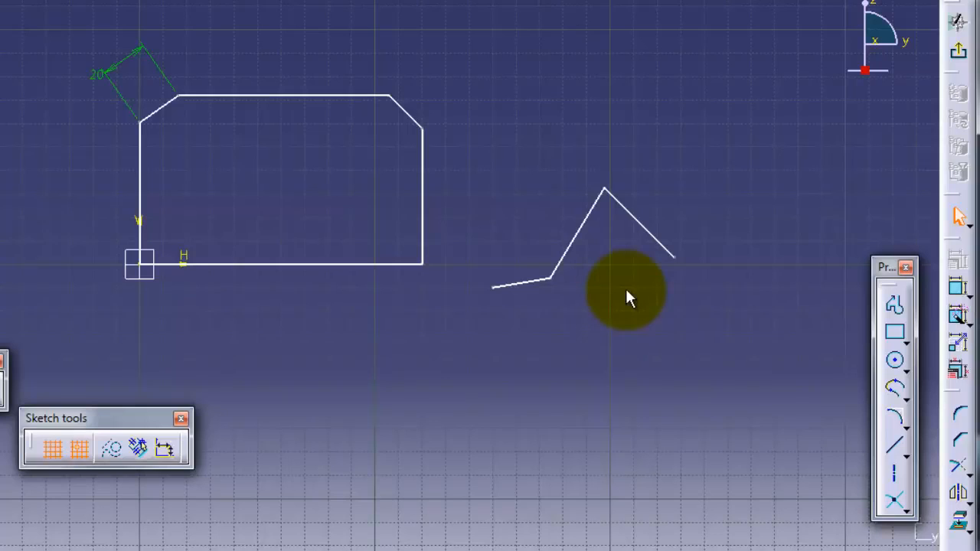
{"action": "key", "text": "ctrl+z"}
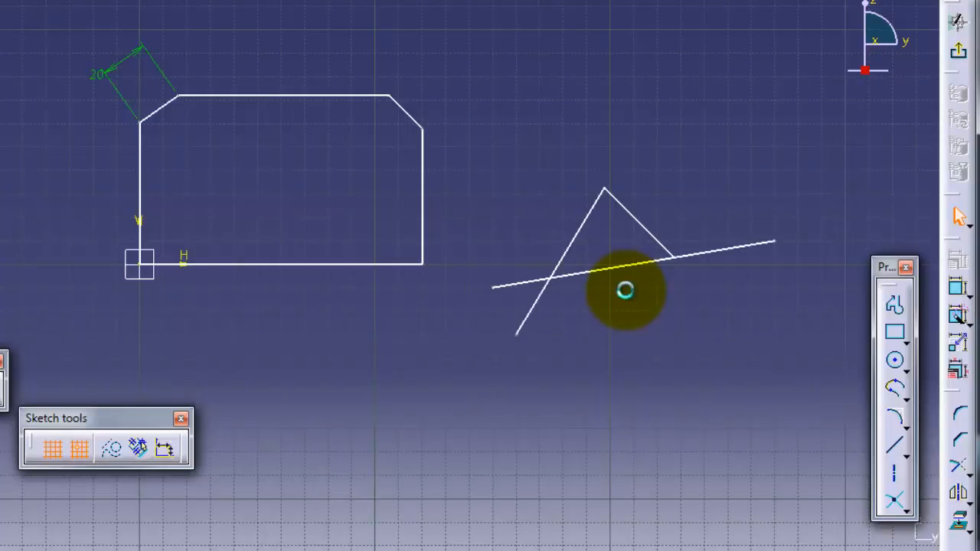
- Quick Trim the horizontal line's left end, nudge the long line up, and trim the inclined line's end
{"action": "left_click", "coordinate": [961, 469]}
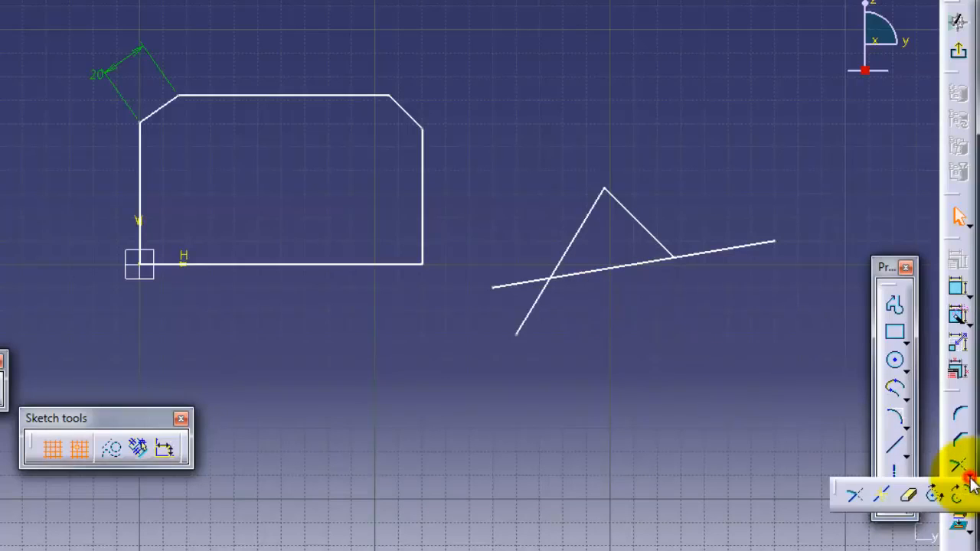
{"action": "left_click", "coordinate": [911, 493]}
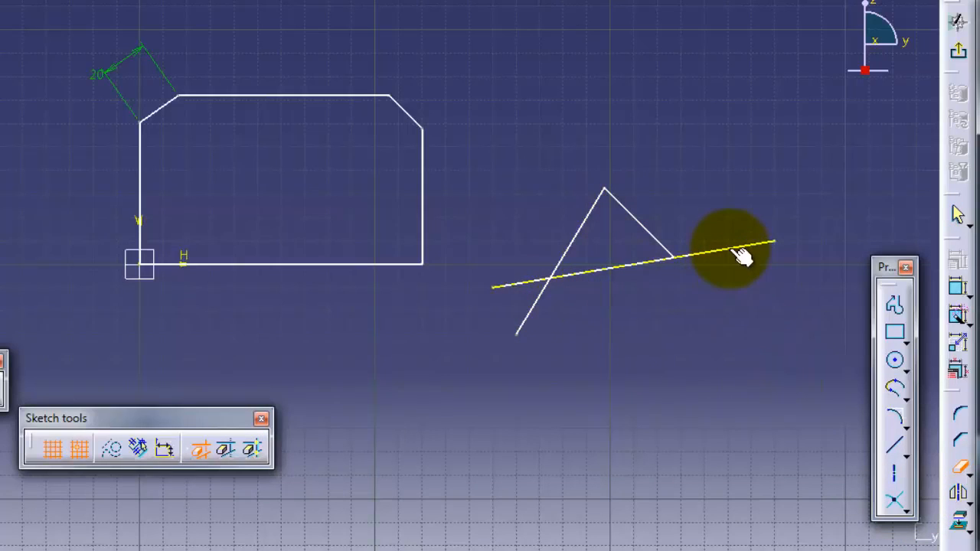
{"action": "left_click", "coordinate": [513, 286]}
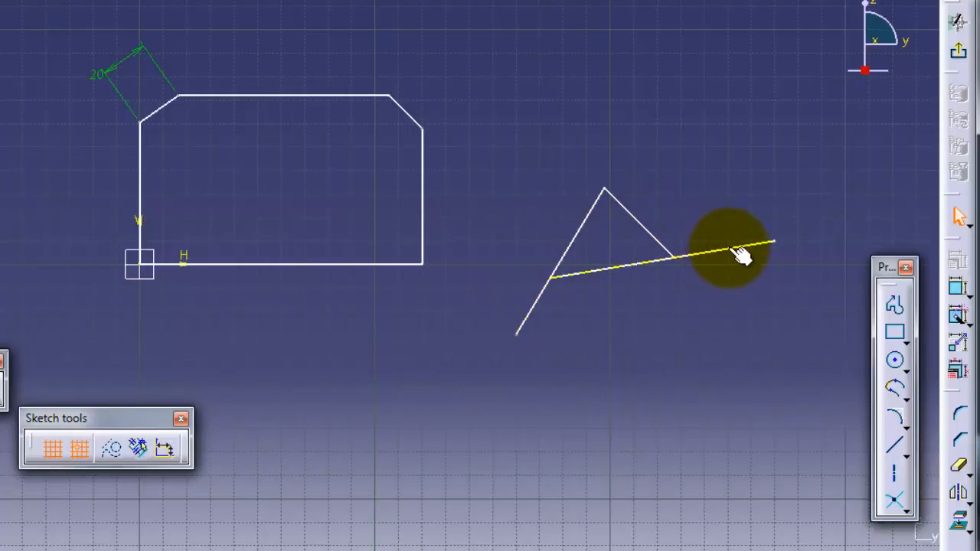
{"action": "left_click_drag", "start_coordinate": [737, 249], "coordinate": [720, 252]}
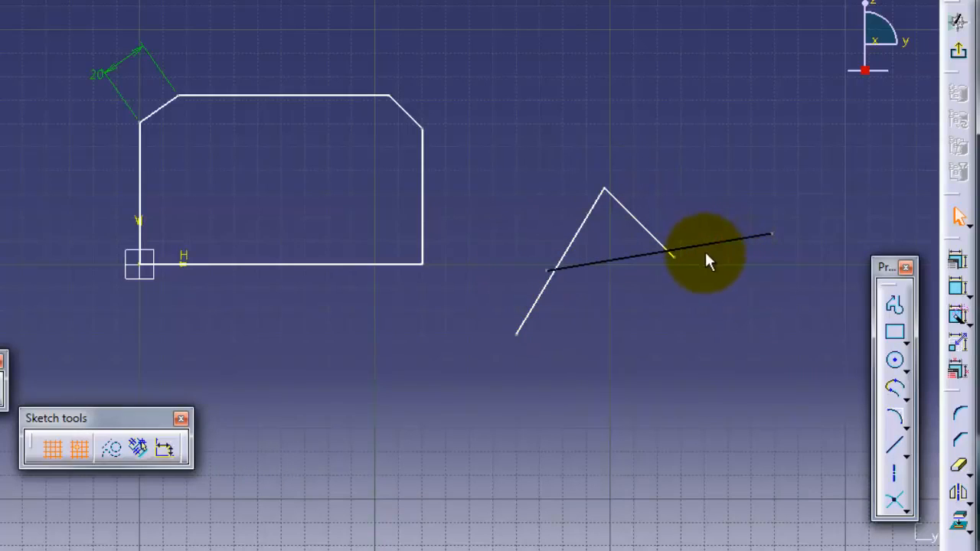
{"action": "left_click", "coordinate": [959, 471]}
{"action": "left_click", "coordinate": [534, 305]}
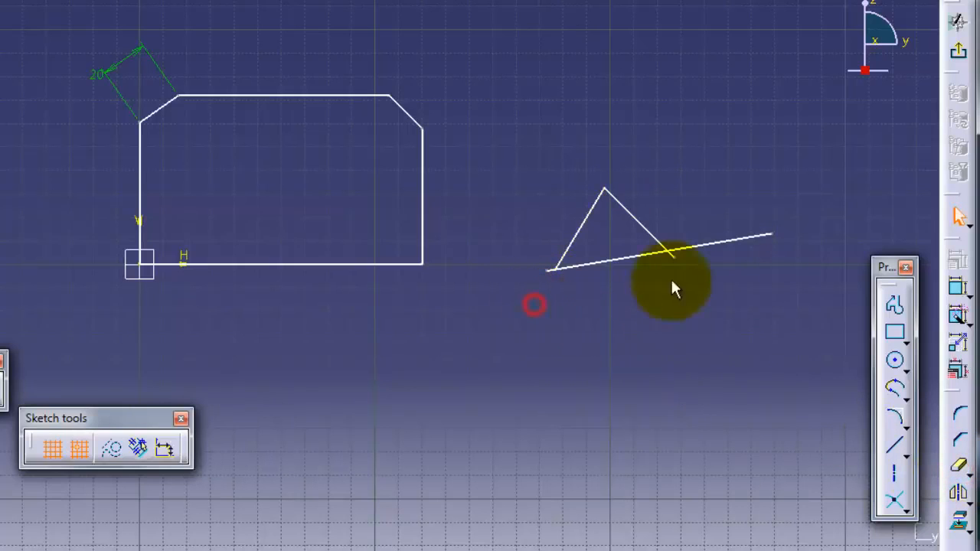
{"action": "mouse_move", "coordinate": [735, 258]}
{"action": "middle_mouse_down"}
{"action": "mouse_move", "coordinate": [726, 288]}
{"action": "mouse_move", "coordinate": [725, 225]}
{"action": "mouse_move", "coordinate": [491, 208]}
{"action": "middle_mouse_up"}
- Erase the remaining stubs beyond the triangle's right and bottom-left corners
{"action": "left_click", "coordinate": [960, 467]}
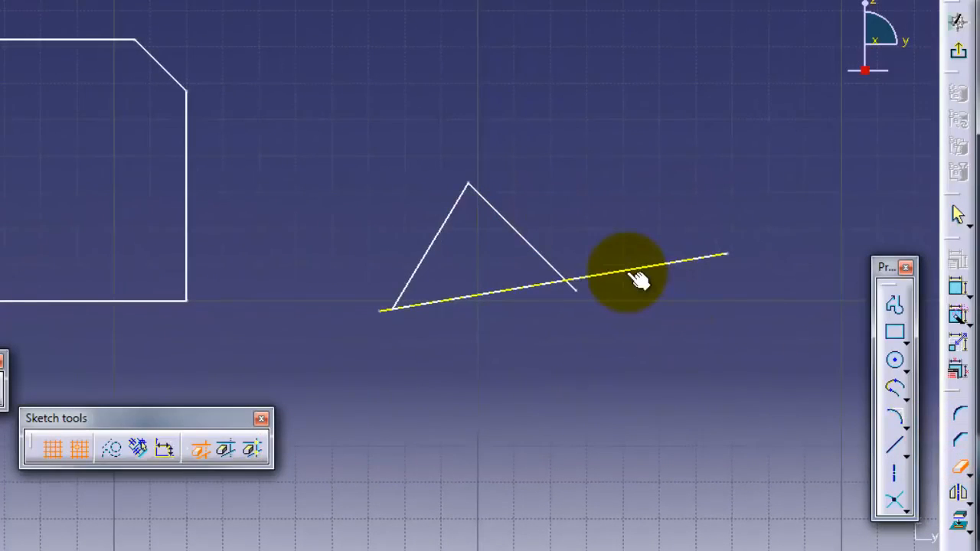
{"action": "left_click", "coordinate": [638, 280]}
{"action": "left_click", "coordinate": [960, 467]}
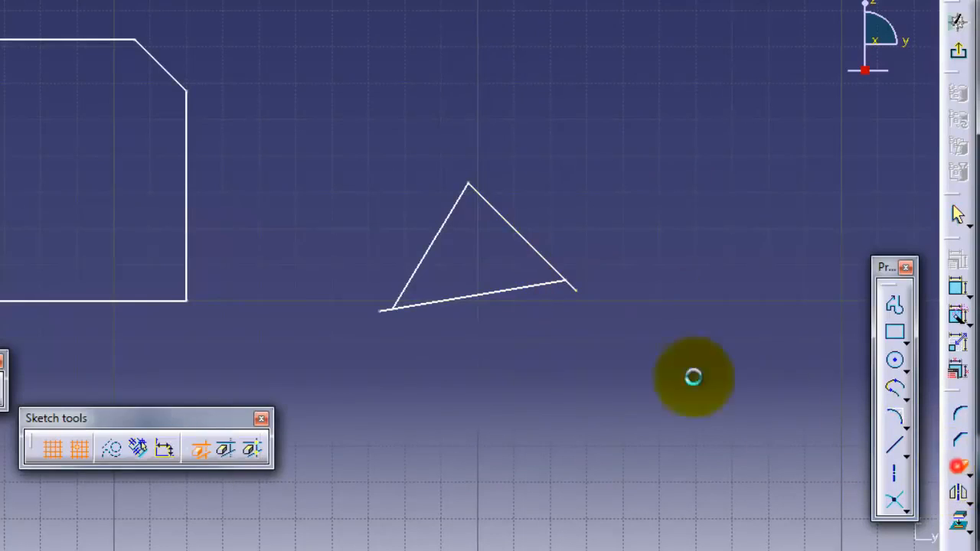
{"action": "left_click", "coordinate": [573, 288]}
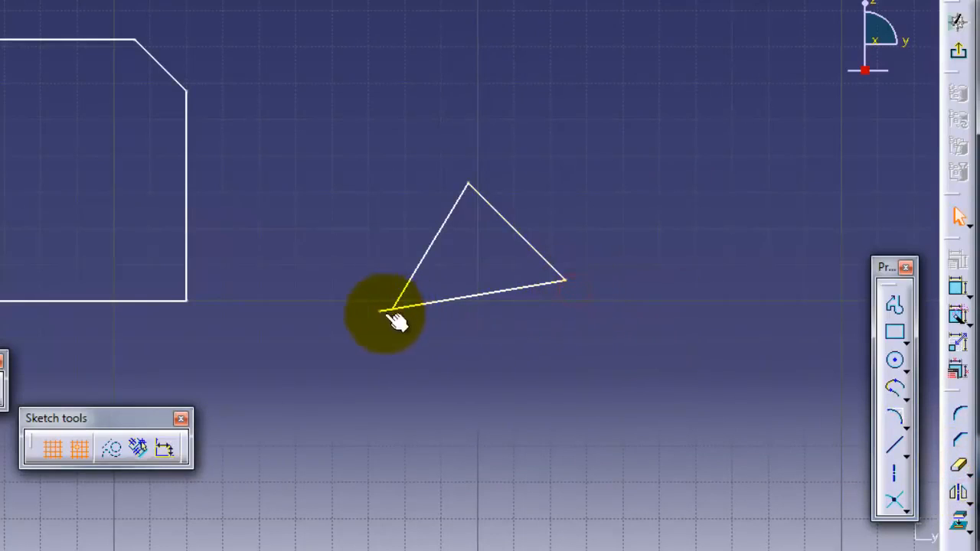
{"action": "left_click", "coordinate": [962, 471]}
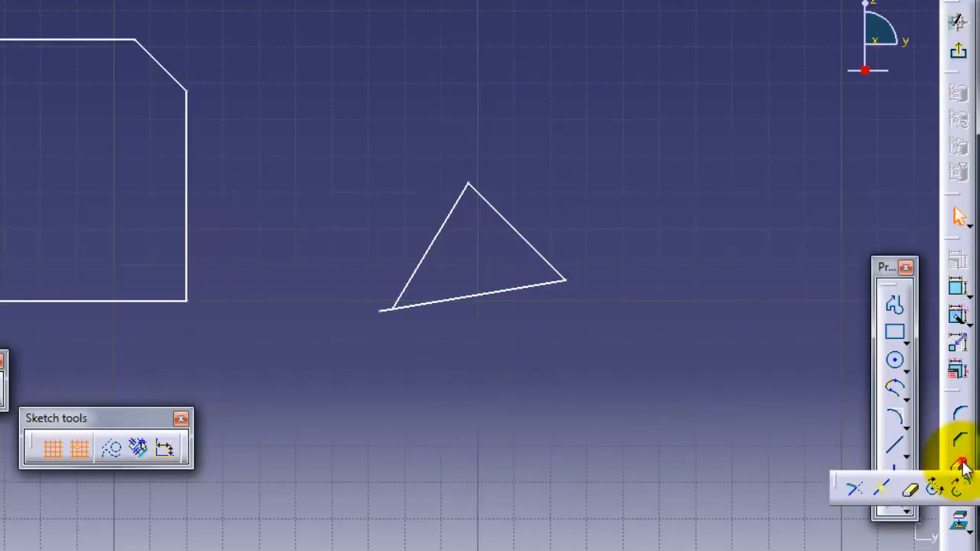
{"action": "left_click", "coordinate": [910, 490]}
{"action": "left_click", "coordinate": [383, 310]}
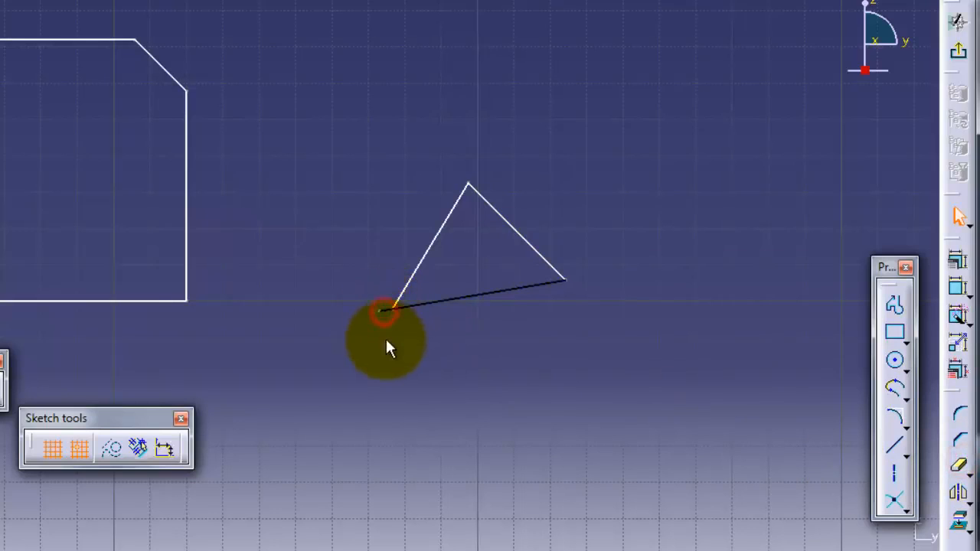
{"action": "left_click", "coordinate": [958, 465]}
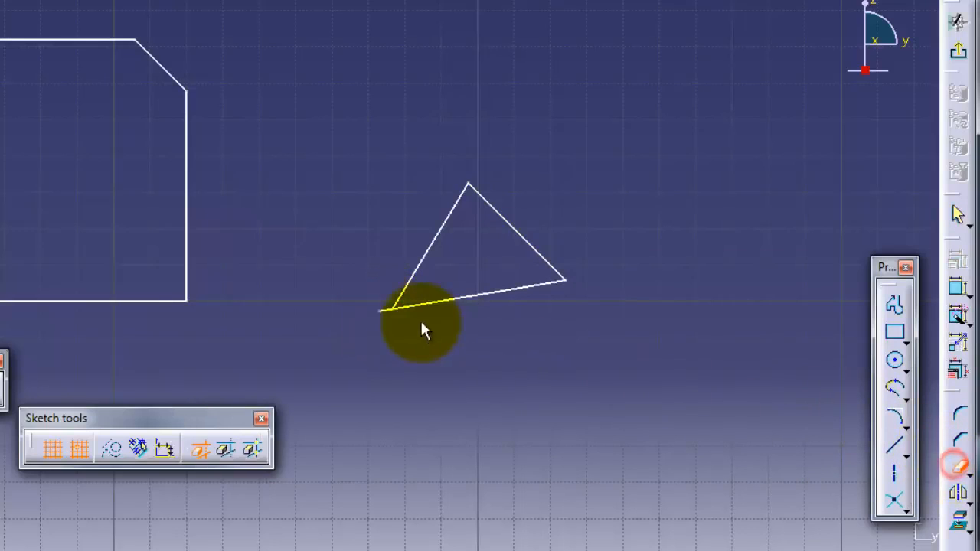
{"action": "left_click", "coordinate": [387, 310]}
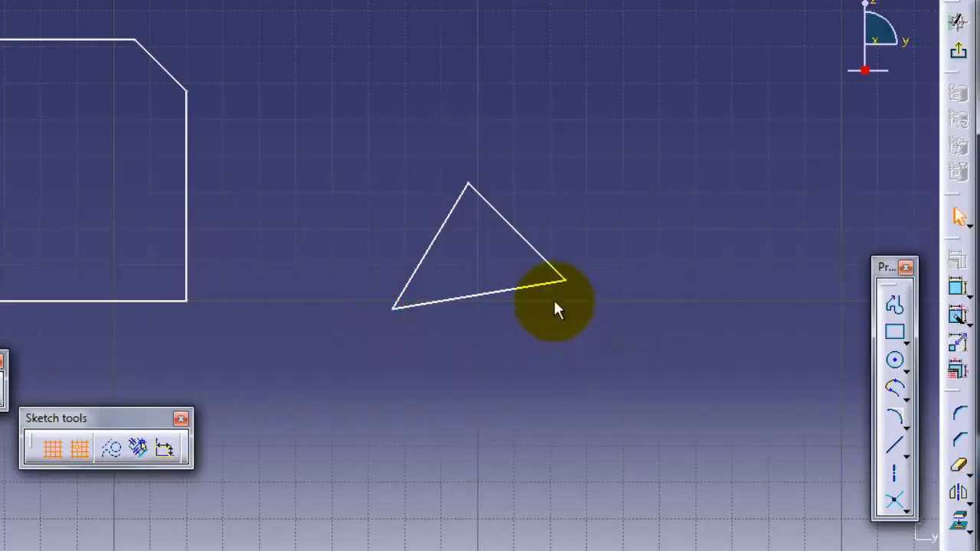
{"action": "left_click", "coordinate": [959, 466]}
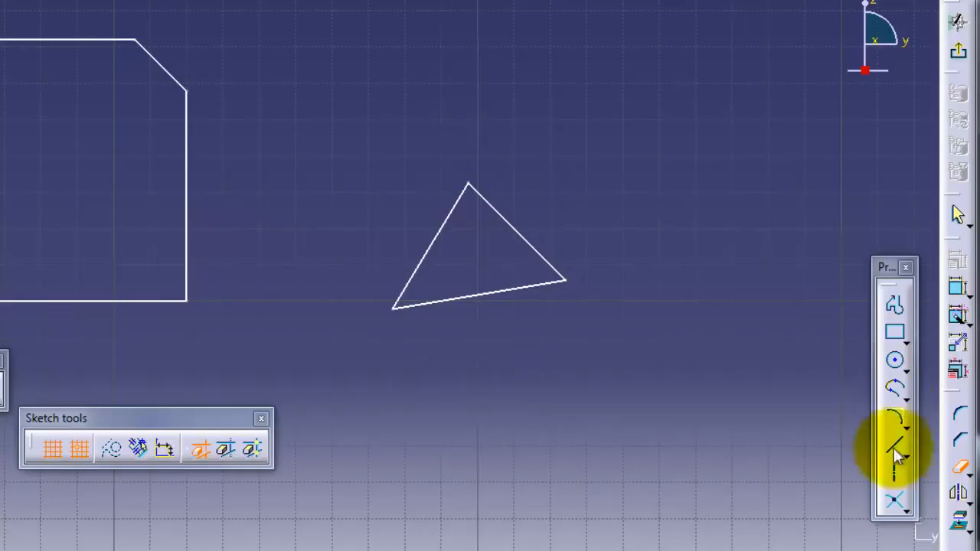
- Draw a vertical line and a descending diagonal to the right of the triangle
{"action": "left_click", "coordinate": [906, 455]}
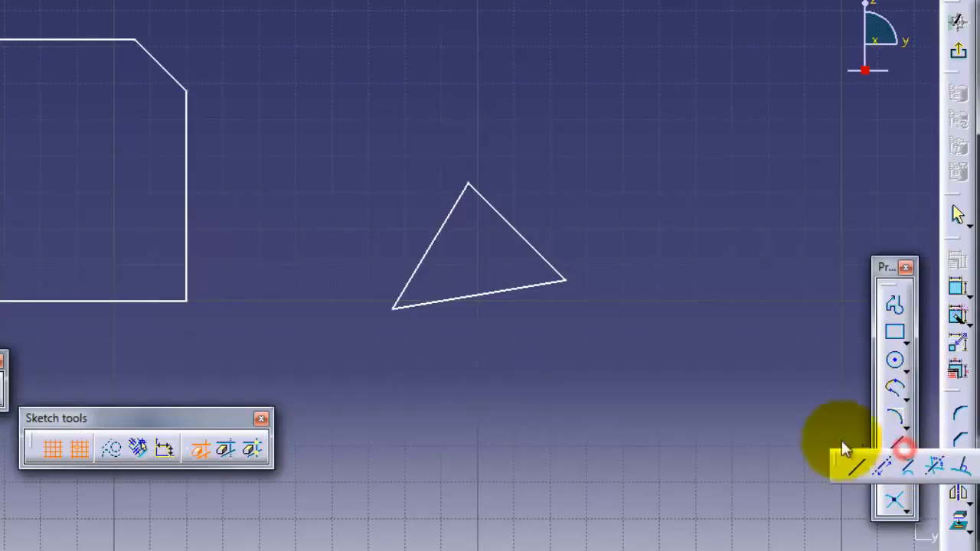
{"action": "left_click", "coordinate": [857, 470]}
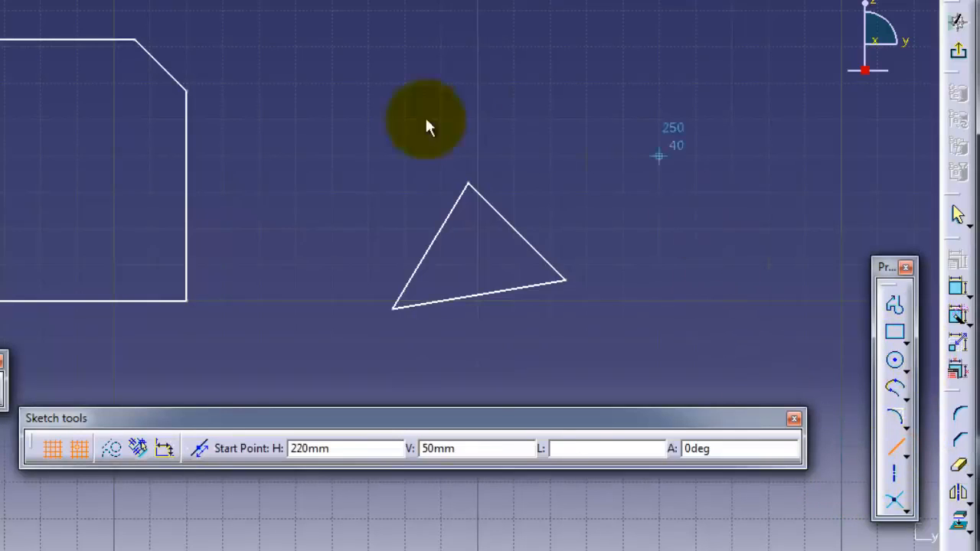
{"action": "left_click", "coordinate": [732, 83]}
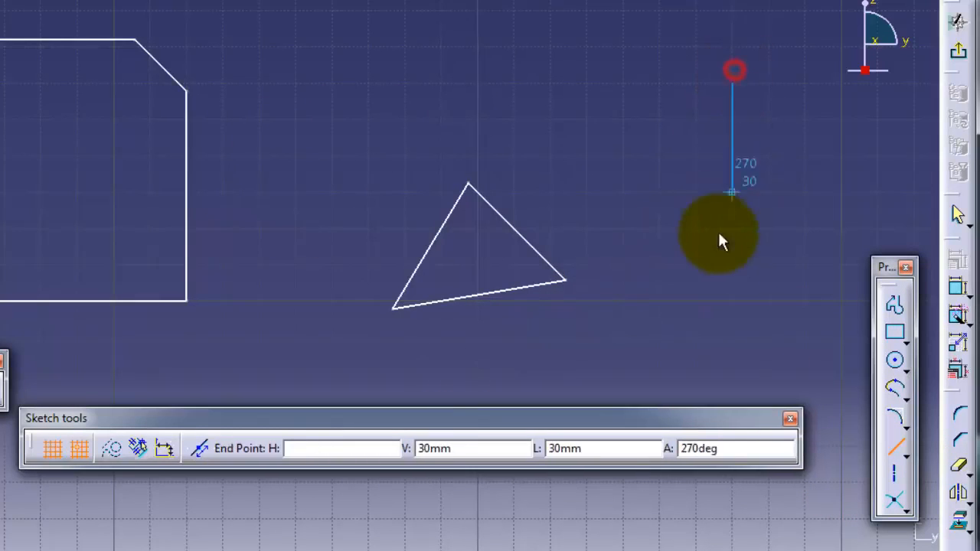
{"action": "left_click", "coordinate": [733, 340]}
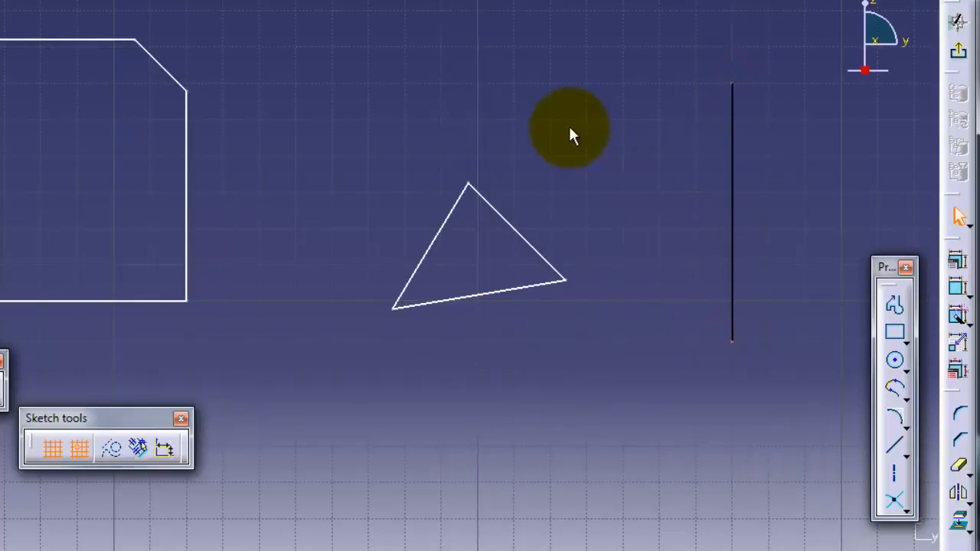
{"action": "left_click", "coordinate": [894, 445]}
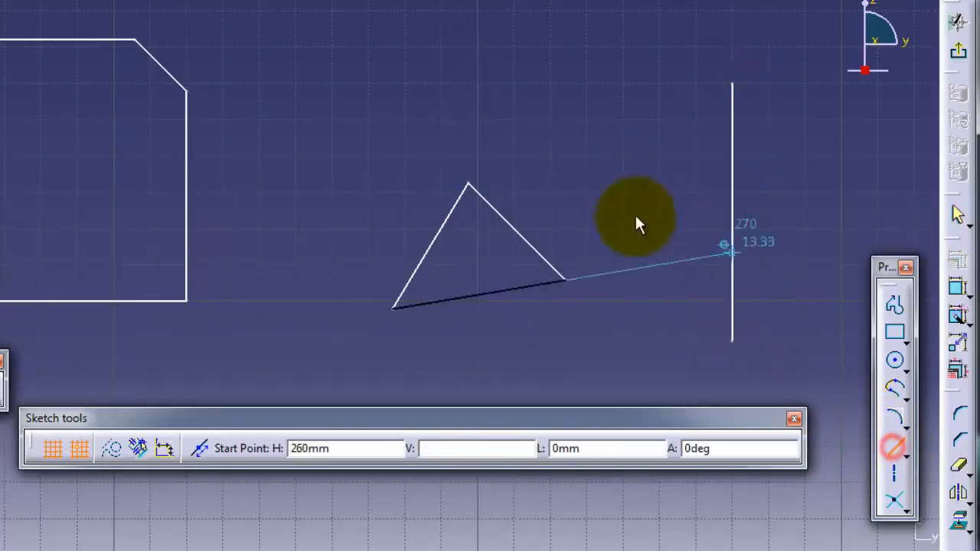
{"action": "left_click", "coordinate": [564, 164]}
{"action": "left_click", "coordinate": [802, 336]}
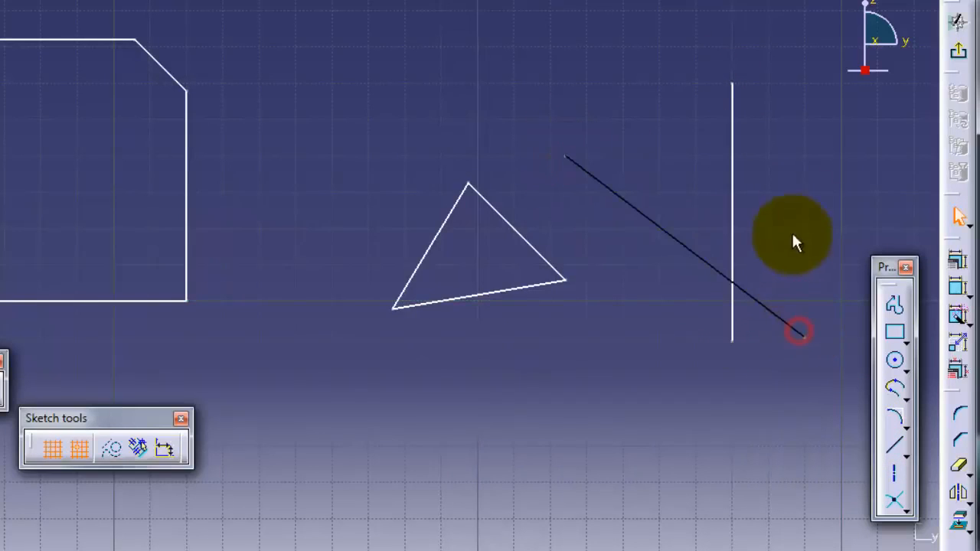
- Add a third line from upper right, ending just past the diagonal
{"action": "left_click", "coordinate": [894, 445]}
{"action": "left_click", "coordinate": [805, 120]}
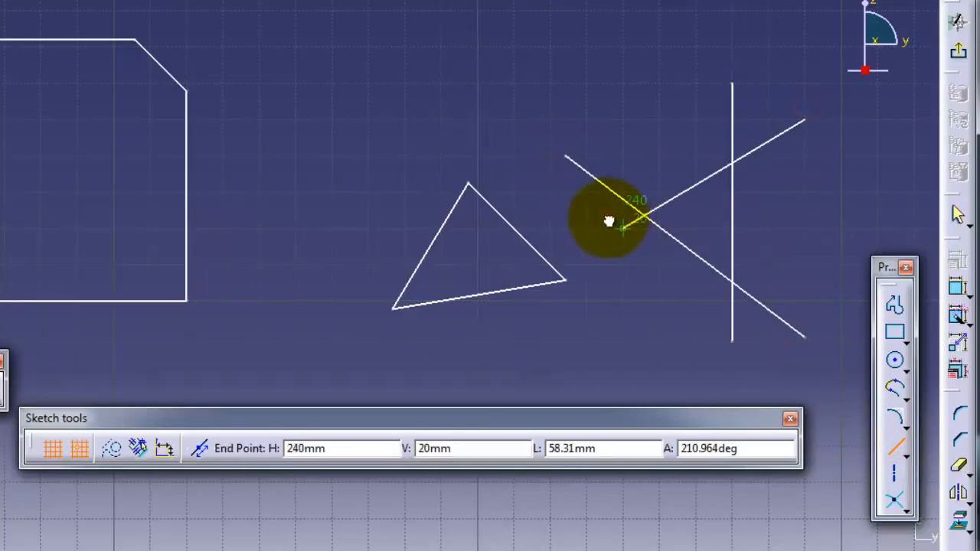
{"action": "left_click", "coordinate": [624, 226]}
{"action": "left_click", "coordinate": [959, 465]}
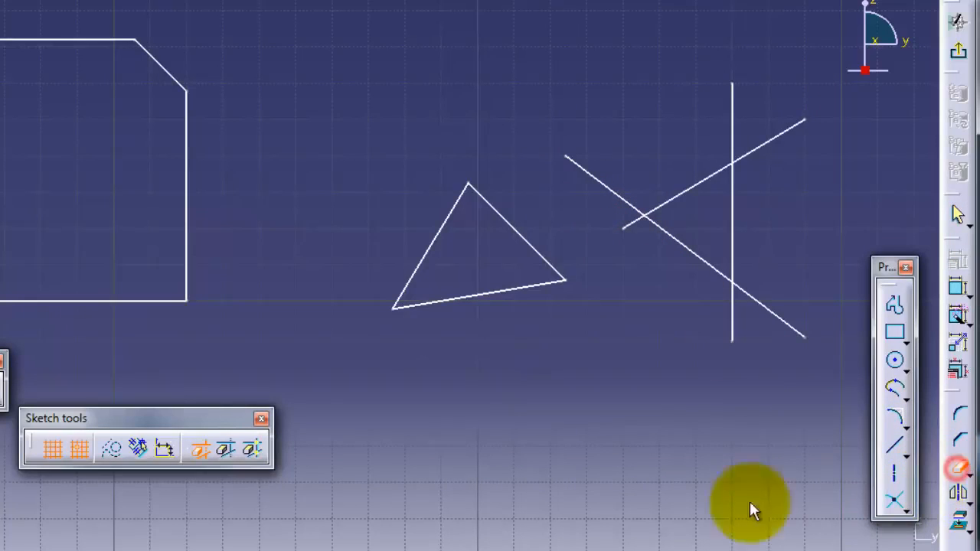
{"action": "left_click", "coordinate": [255, 450]}
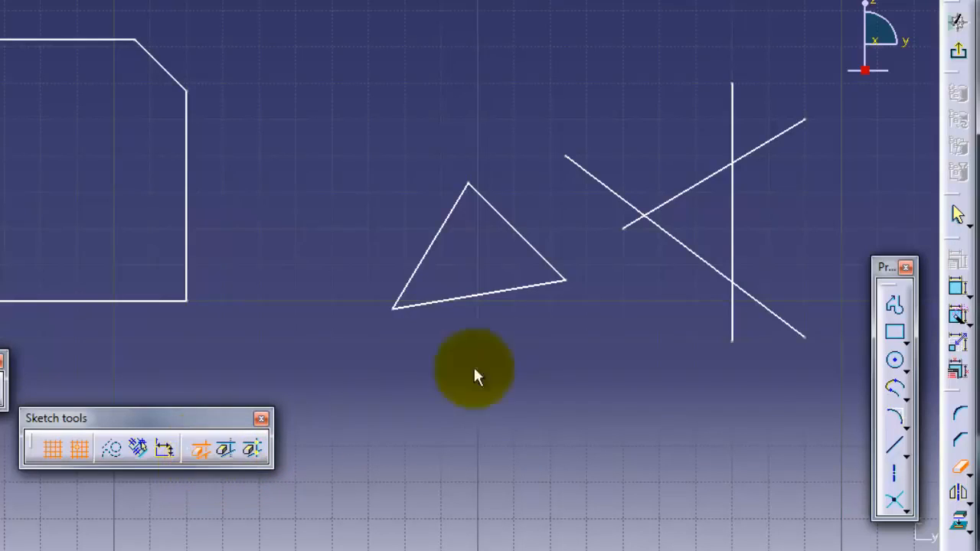
{"action": "left_click", "coordinate": [684, 201]}
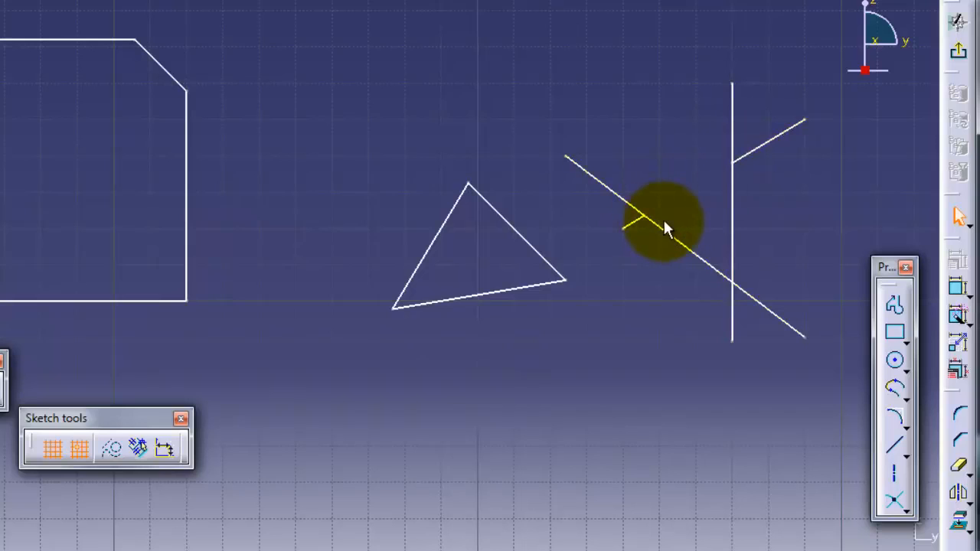
{"action": "key", "text": "ctrl+z"}
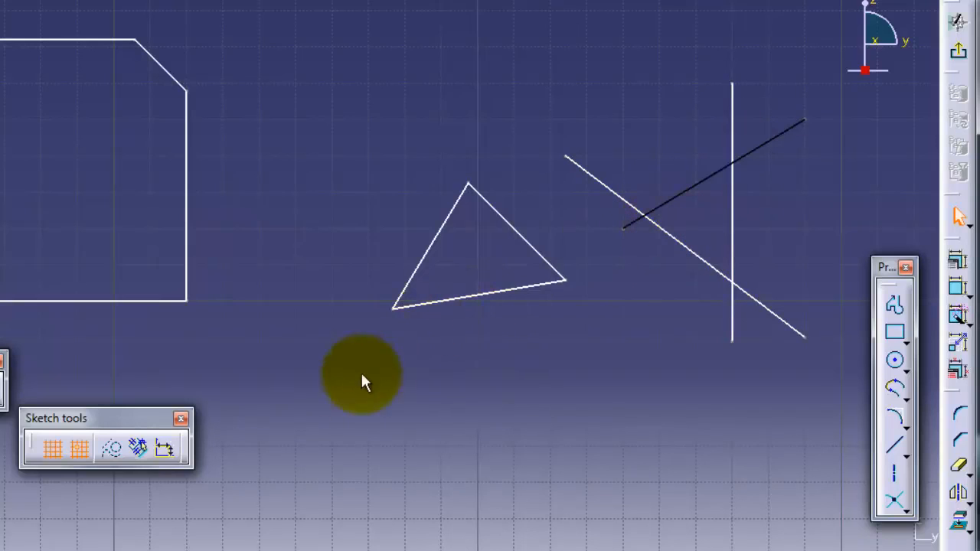
{"action": "left_click", "coordinate": [961, 468]}
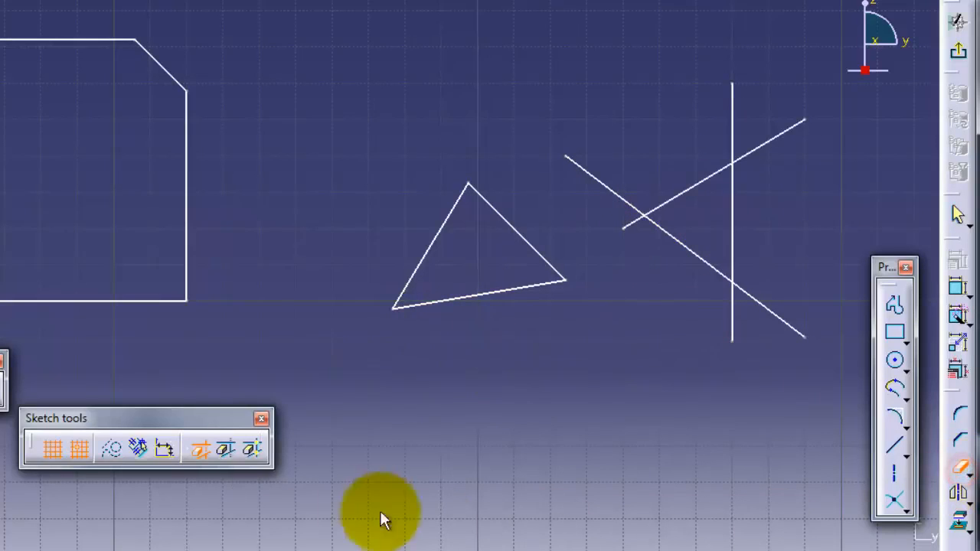
{"action": "left_click", "coordinate": [226, 450]}
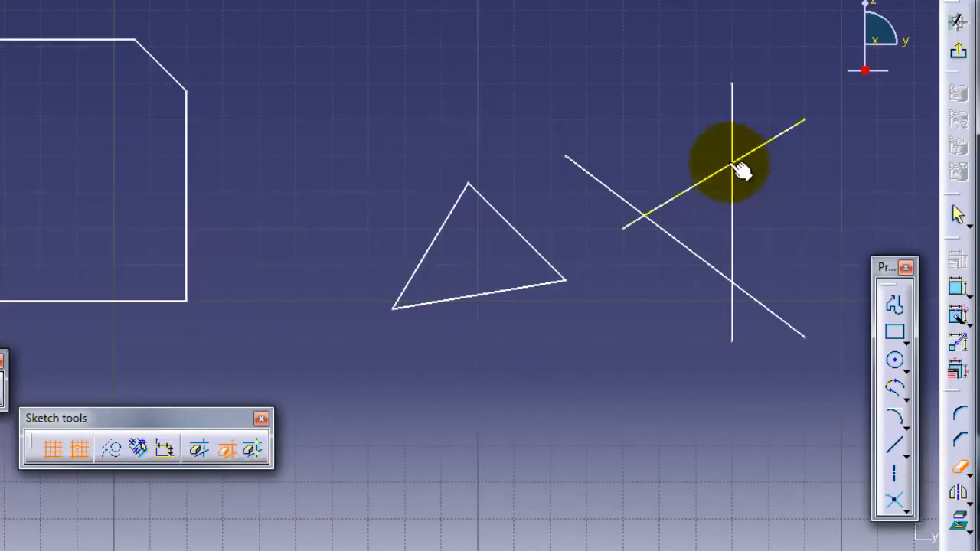
{"action": "left_click", "coordinate": [708, 189]}
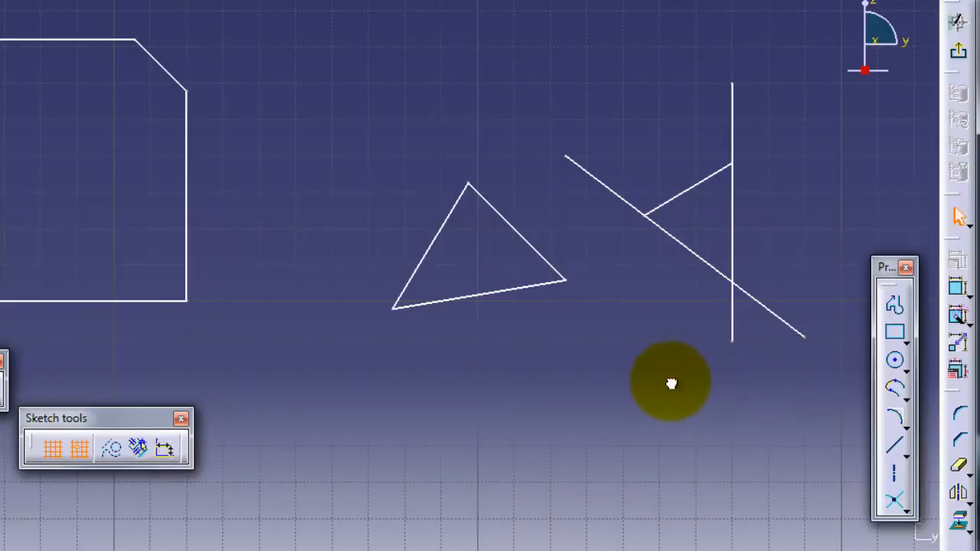
{"action": "left_click", "coordinate": [669, 381]}
{"action": "left_click", "coordinate": [683, 372]}
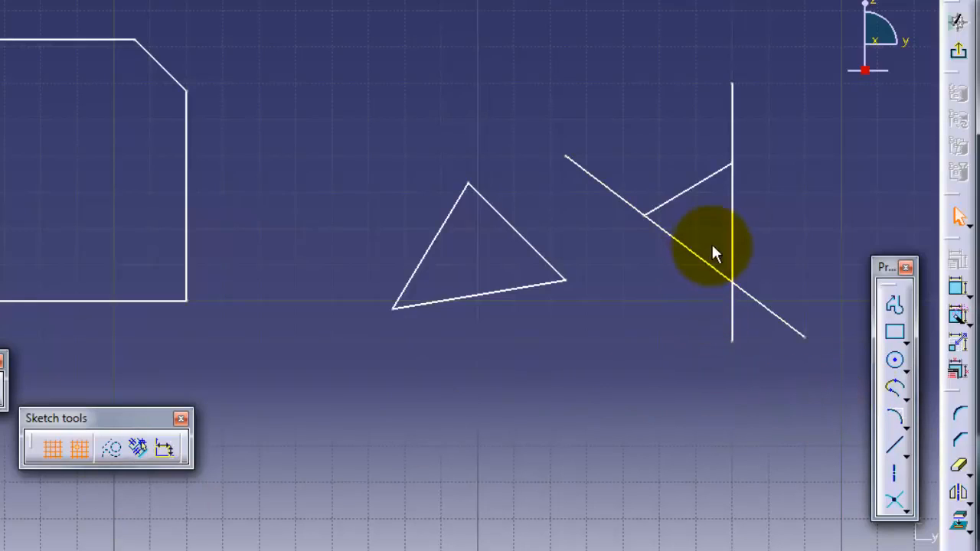
{"action": "key", "text": "ctrl+z"}
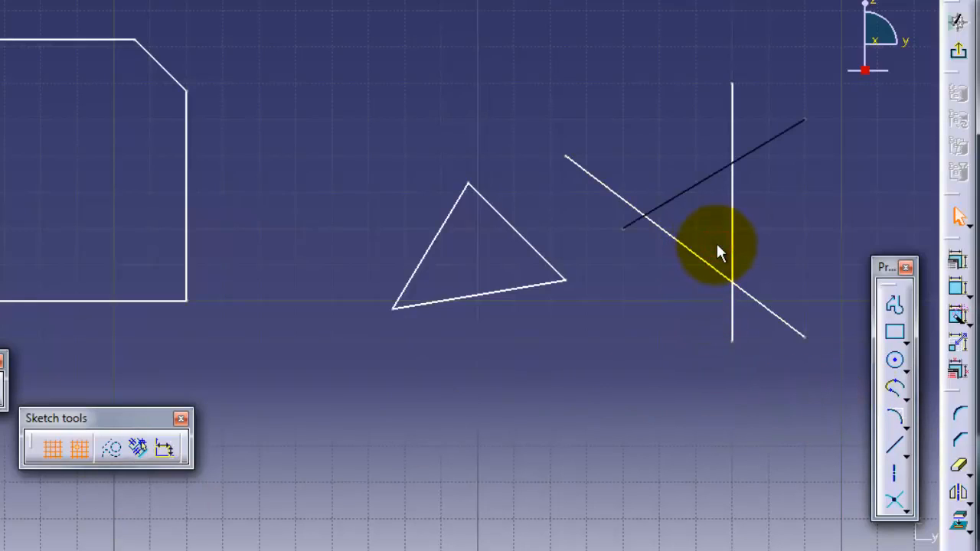
{"action": "left_click", "coordinate": [717, 246]}
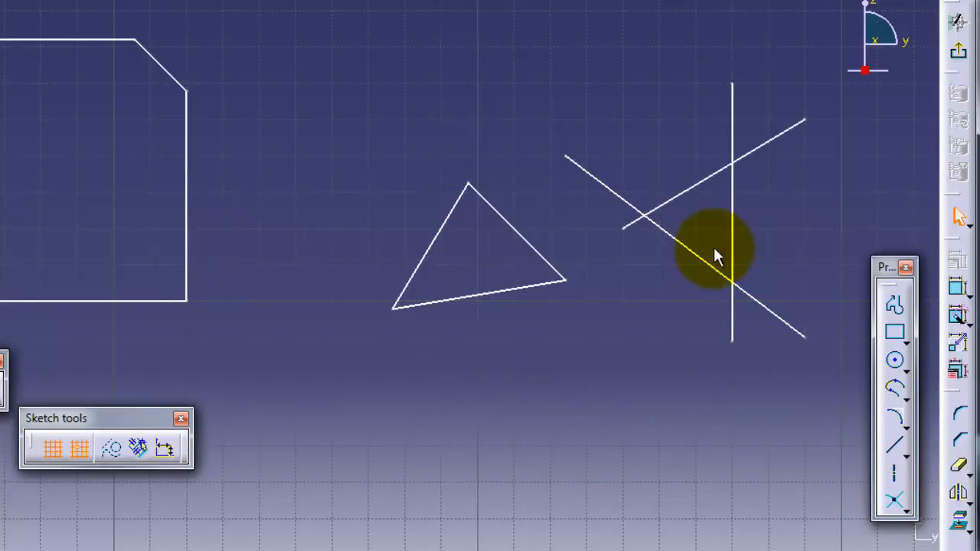
{"action": "left_click", "coordinate": [959, 465]}
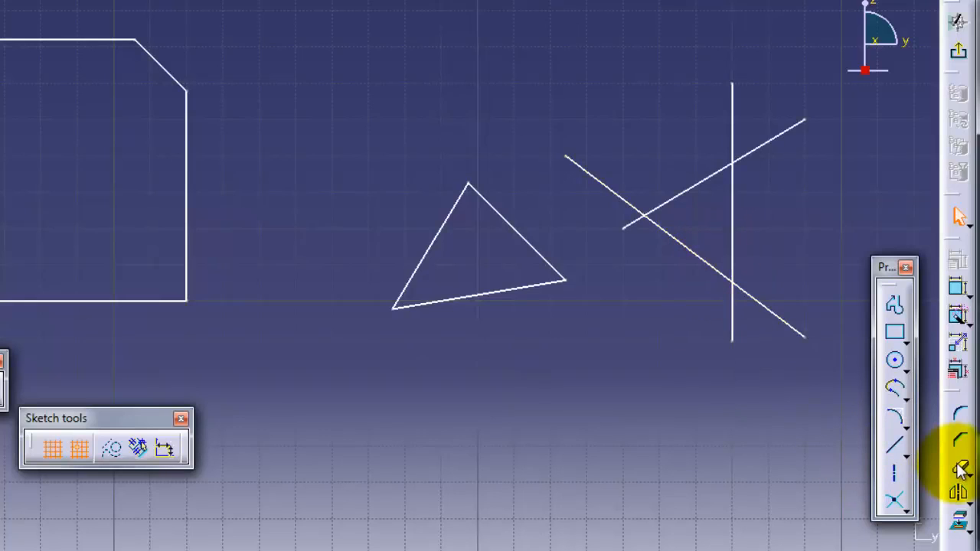
- Break the third line at its crossings using Quick Trim's Break and Keep mode
{"action": "left_click", "coordinate": [252, 448]}
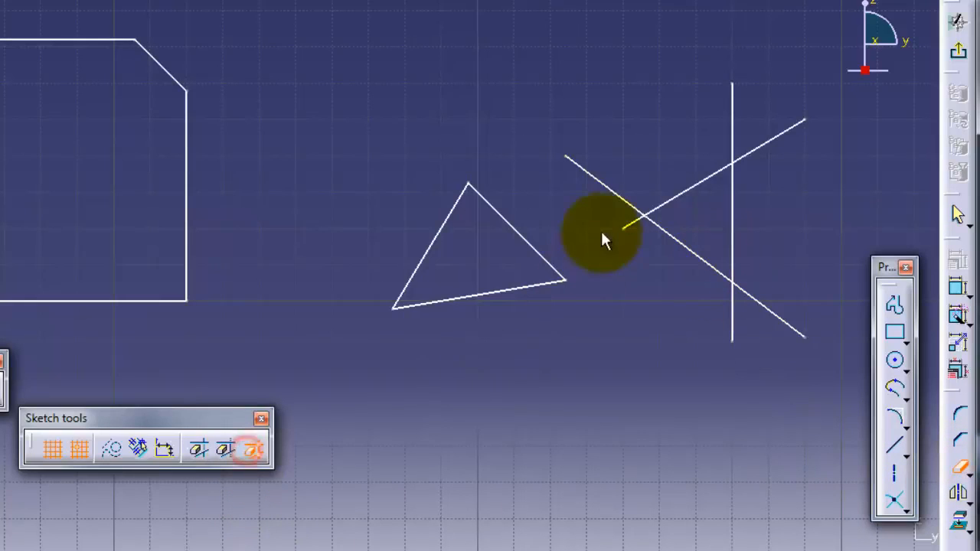
{"action": "left_click", "coordinate": [701, 186]}
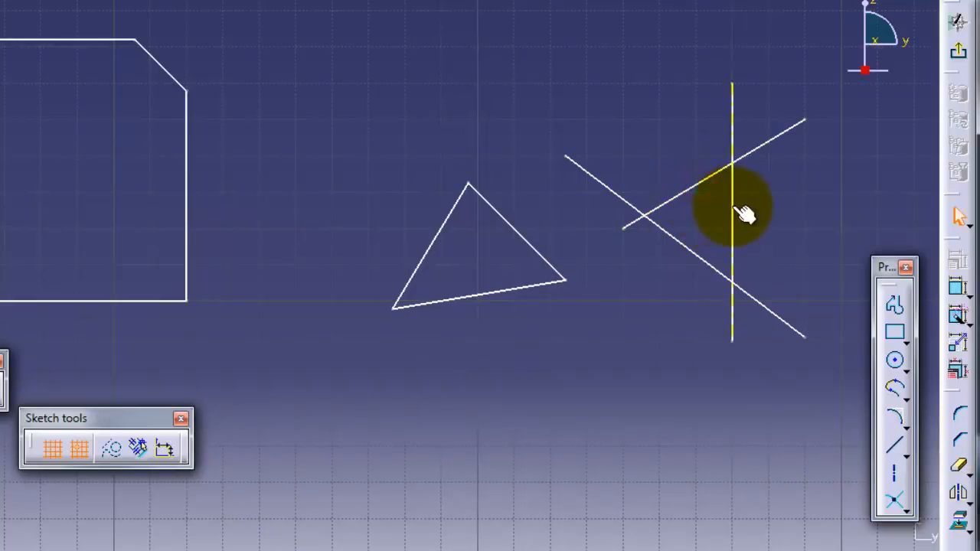
{"action": "left_click", "coordinate": [732, 206]}
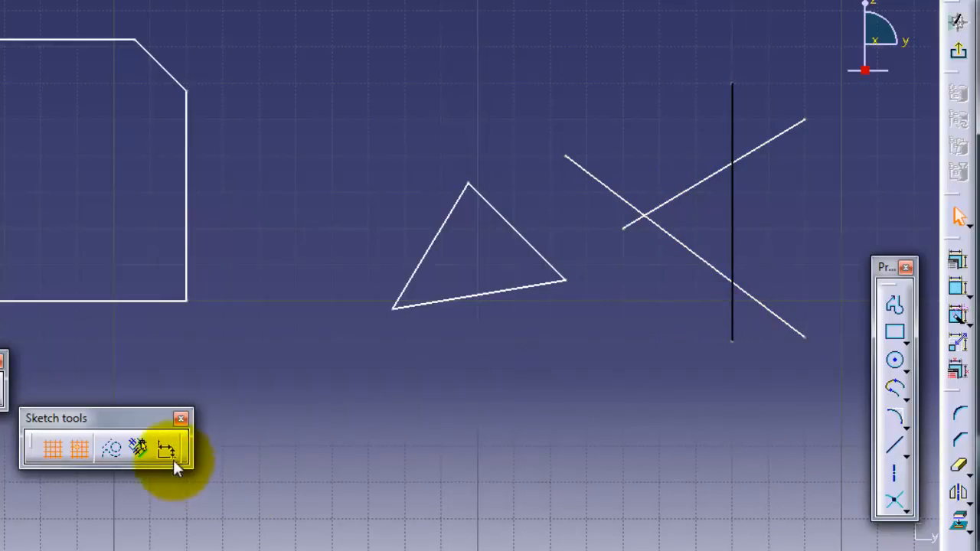
{"action": "left_click", "coordinate": [696, 166]}
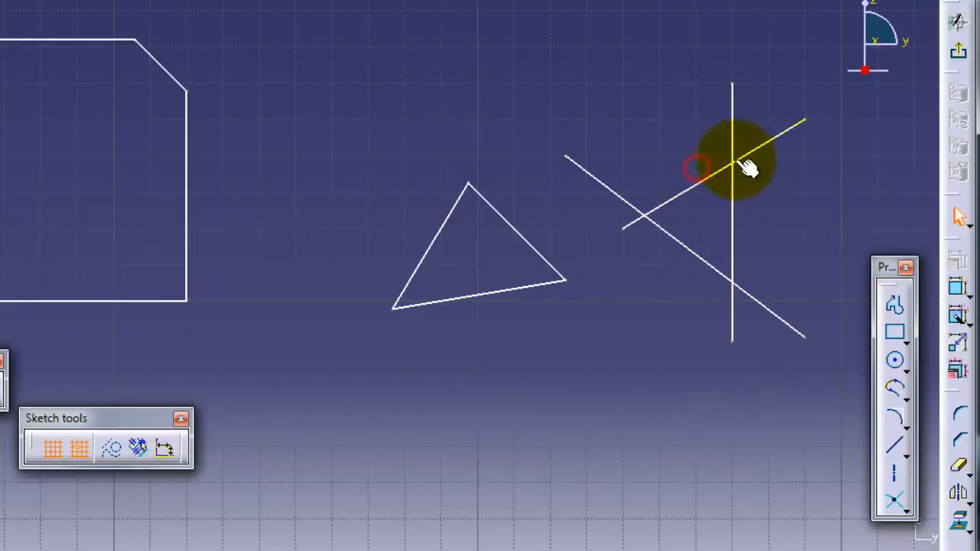
{"action": "left_click", "coordinate": [750, 157]}
{"action": "left_click", "coordinate": [707, 180]}
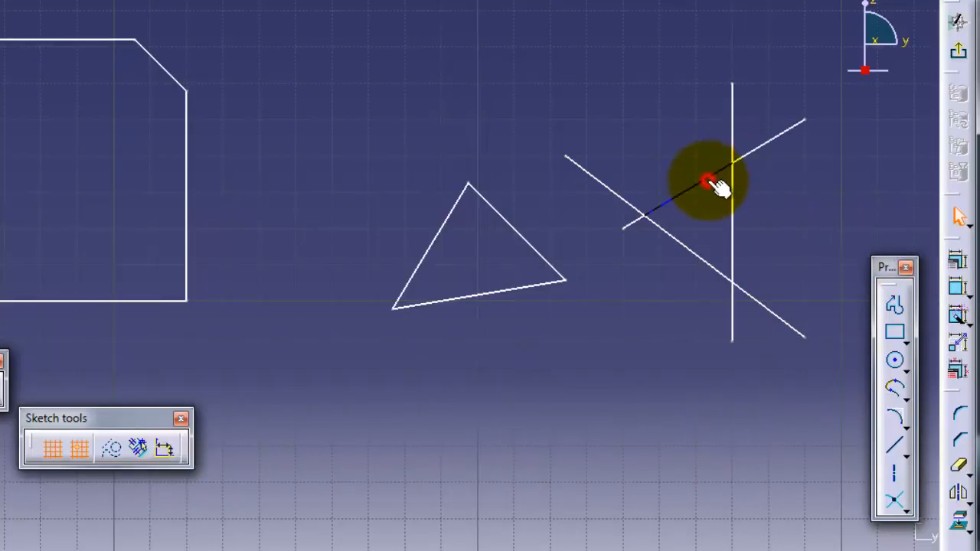
{"action": "left_click", "coordinate": [630, 223]}
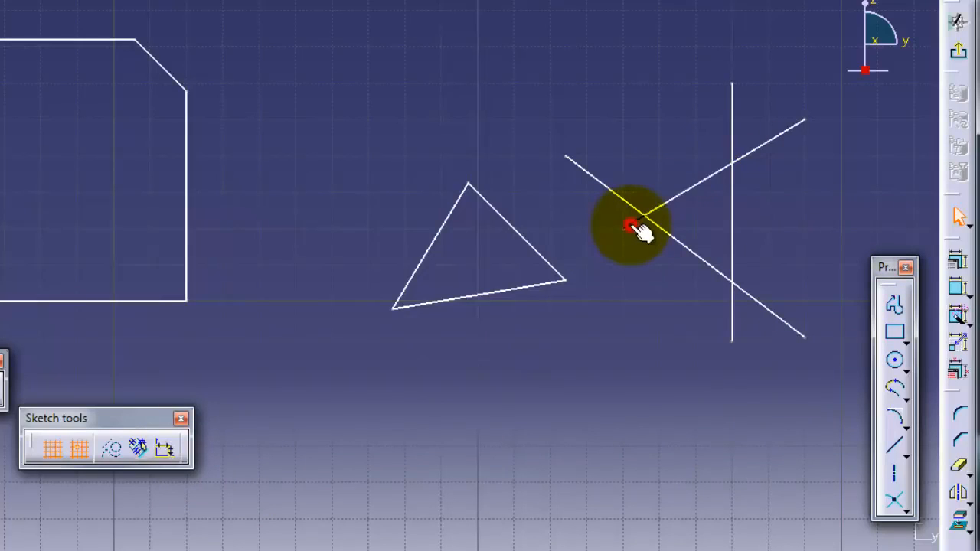
{"action": "left_click", "coordinate": [764, 146]}
{"action": "left_click", "coordinate": [707, 176]}
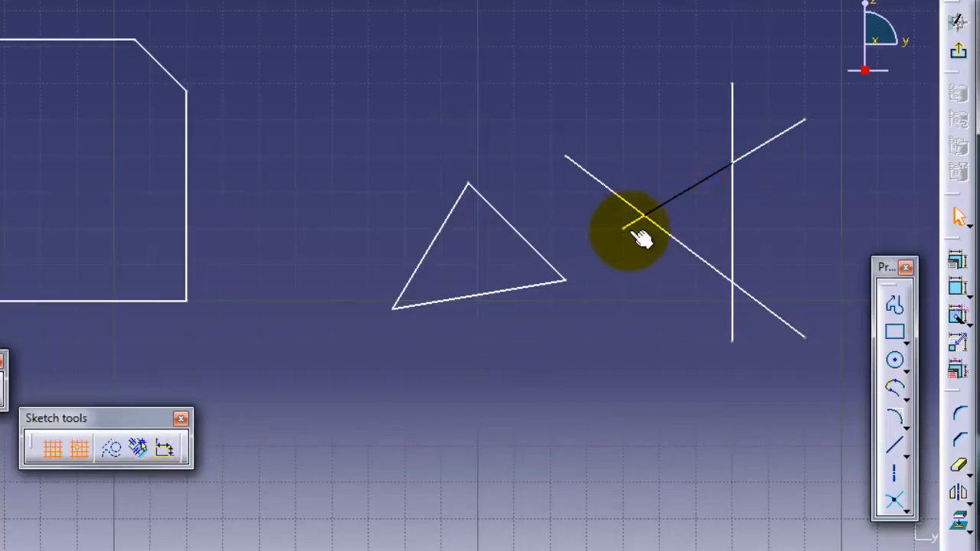
{"action": "left_click", "coordinate": [629, 224]}
- Delete the third line's piece lying beyond the vertical line
{"action": "left_click", "coordinate": [685, 191]}
{"action": "left_click", "coordinate": [763, 143]}
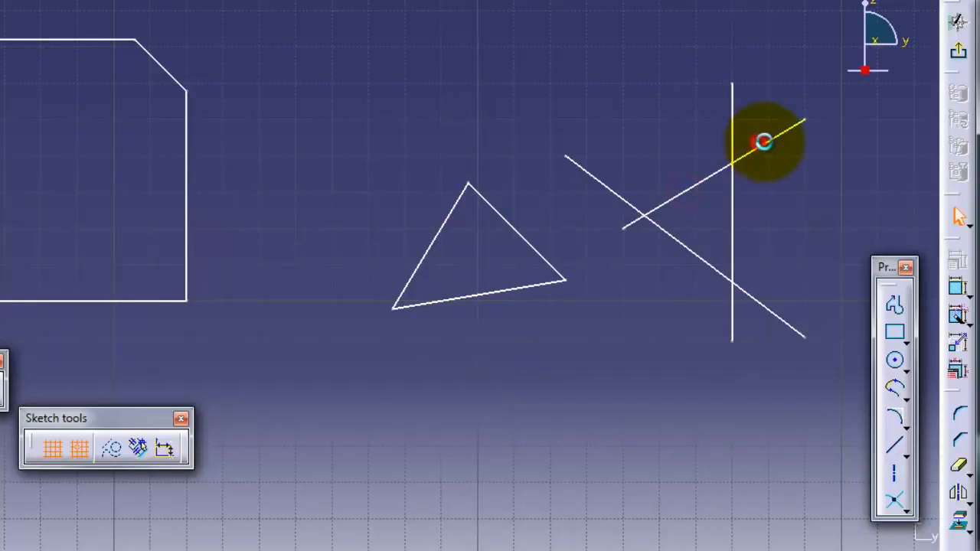
{"action": "left_click", "coordinate": [772, 147]}
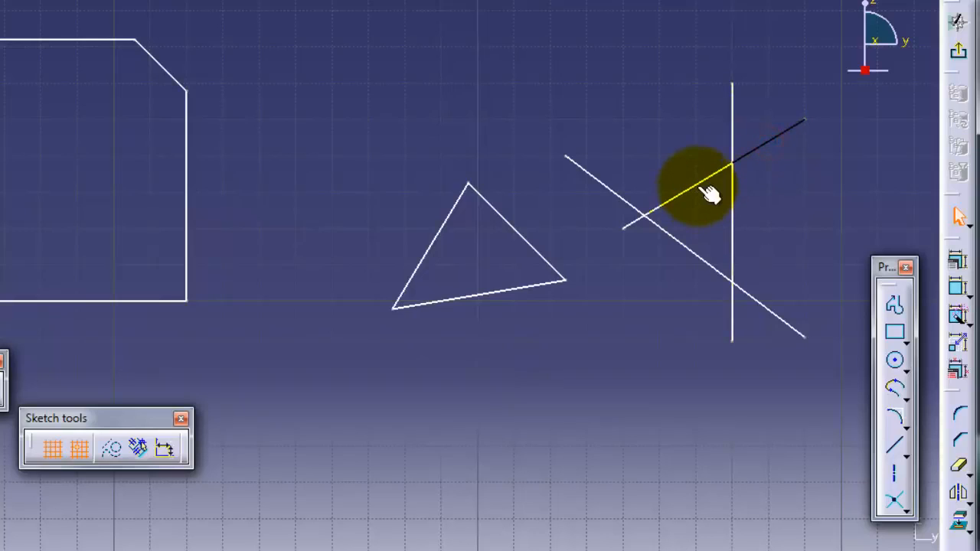
{"action": "left_click", "coordinate": [699, 185]}
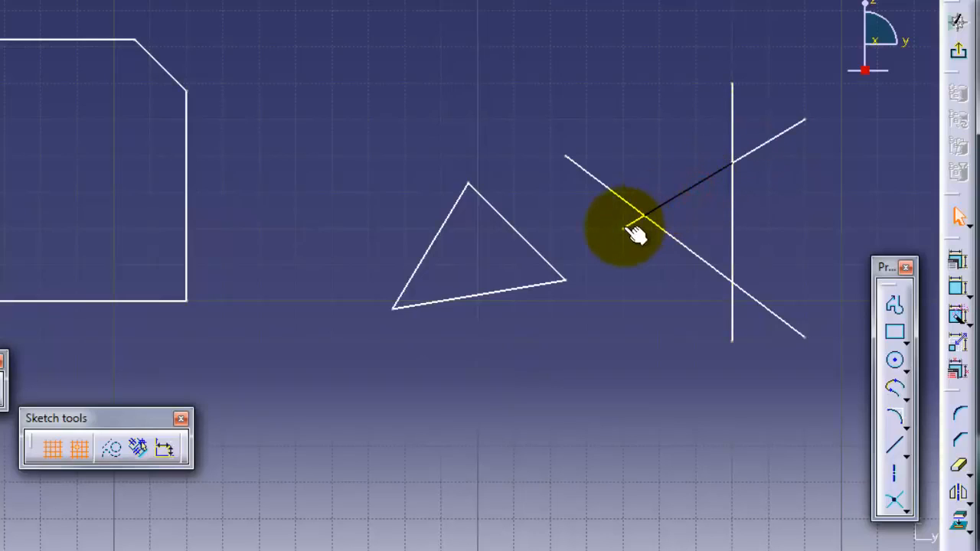
{"action": "left_click", "coordinate": [626, 228]}
{"action": "left_click", "coordinate": [693, 189]}
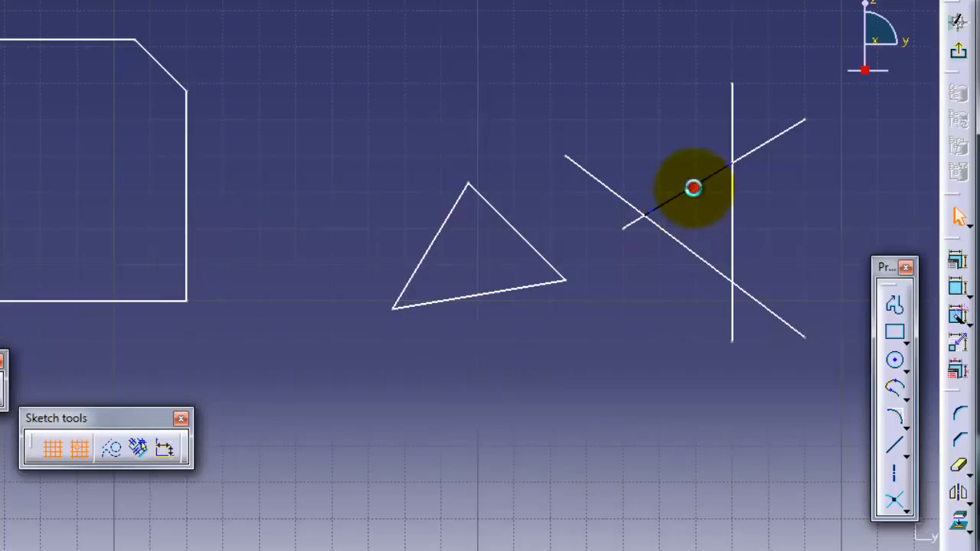
{"action": "left_click", "coordinate": [762, 150]}
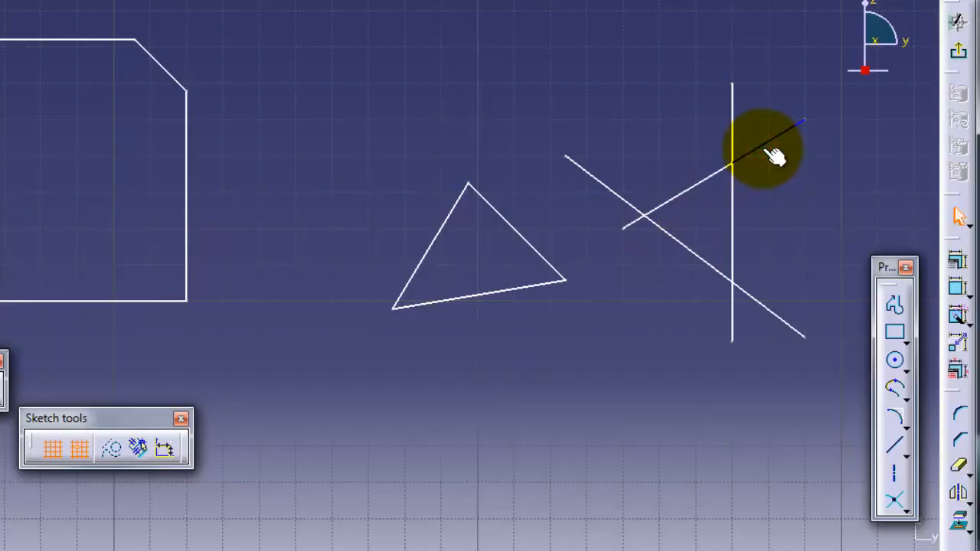
{"action": "key", "text": "Delete"}
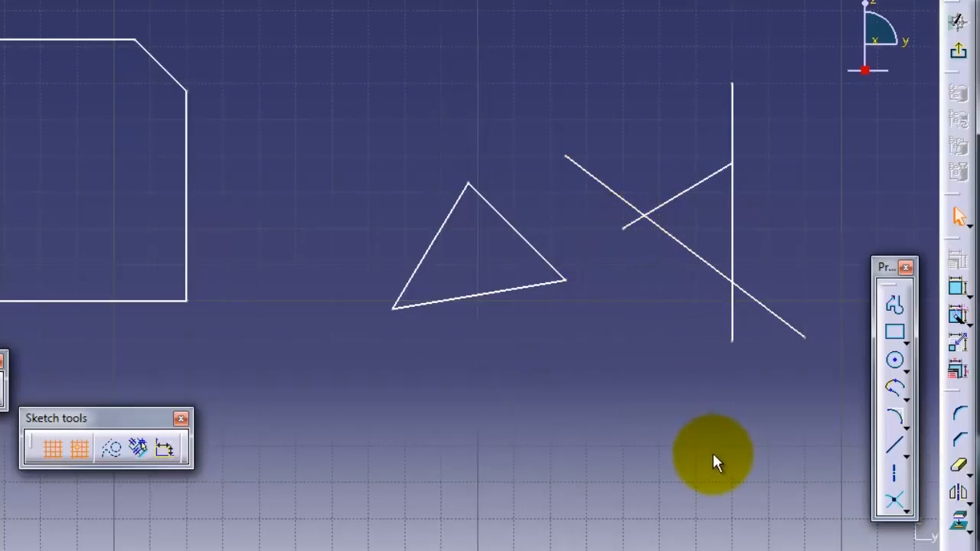
{"action": "mouse_move", "coordinate": [682, 449]}
{"action": "middle_mouse_down"}
{"action": "mouse_move", "coordinate": [634, 417]}
{"action": "mouse_move", "coordinate": [643, 366]}
{"action": "mouse_move", "coordinate": [649, 396]}
{"action": "middle_mouse_up"}
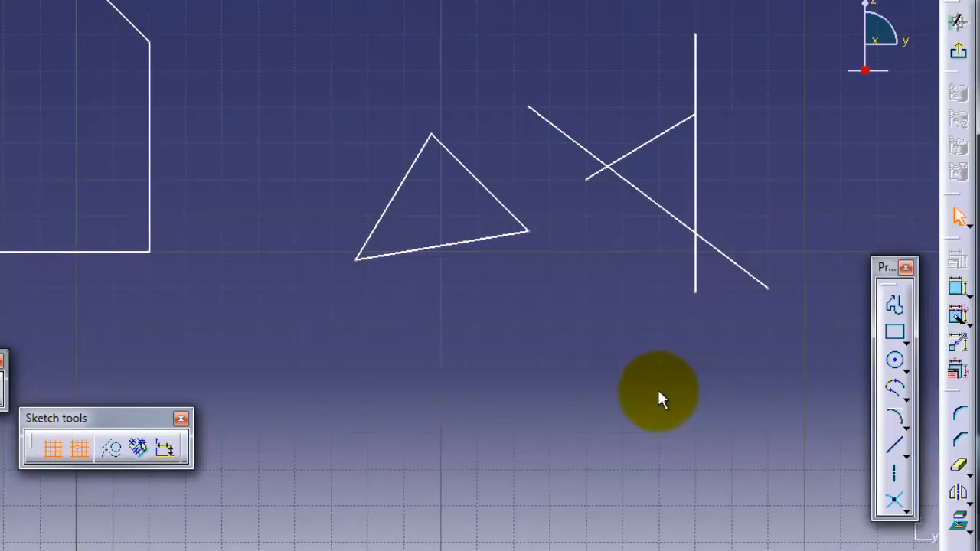